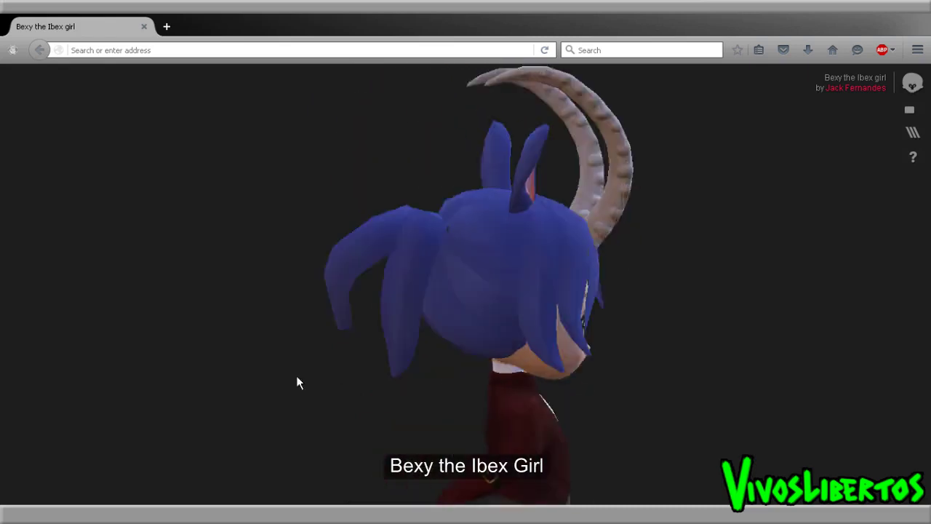
Step: Examine the ibex girl model's legs, back and front up close, ending on a full-figure view
middle_click_drag(607, 386, 608, 272)
mouse_move(608, 273)
right_mouse_down()
mouse_move(608, 360)
mouse_move(602, 256)
right_mouse_up()
left_click_drag(602, 256, 787, 259)
scroll(668, 294, "up", 4)
scroll(668, 299, "down", 4)
scroll(652, 345, "up", 4)
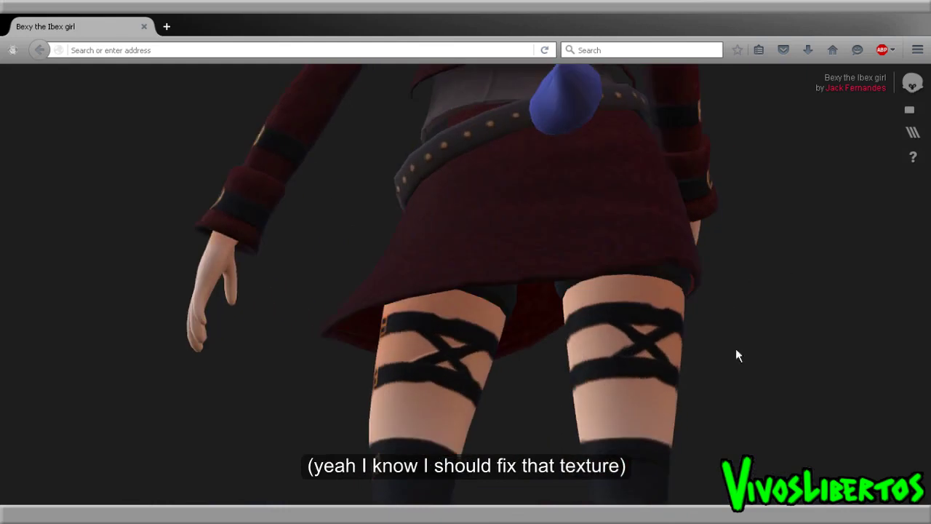
left_click_drag(302, 327, 707, 403)
scroll(699, 380, "down", 4)
scroll(708, 400, "down", 1)
right_click_drag(768, 246, 785, 279)
scroll(762, 258, "down", 2)
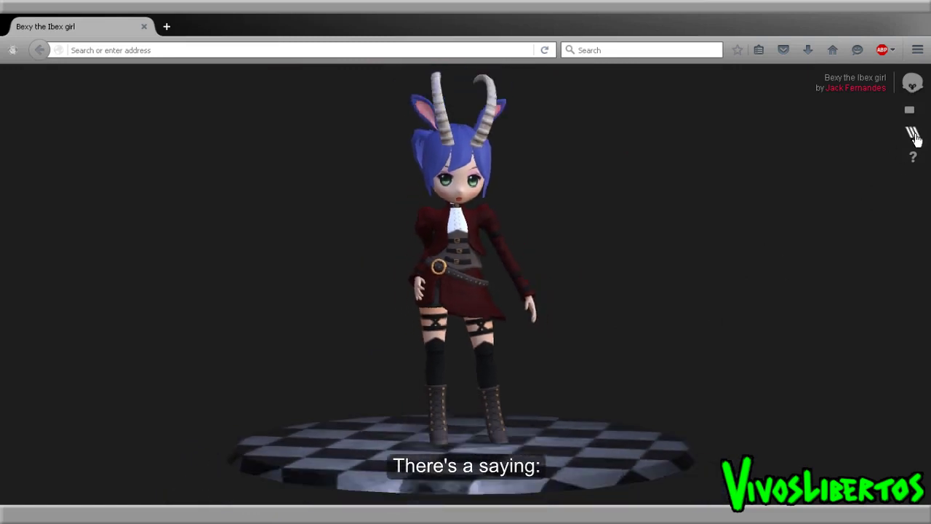
Step: Inspect the ibex girl model in the Normals pass and in the Albedo pass
left_click(913, 134)
left_click(117, 329)
left_click_drag(640, 332, 265, 335)
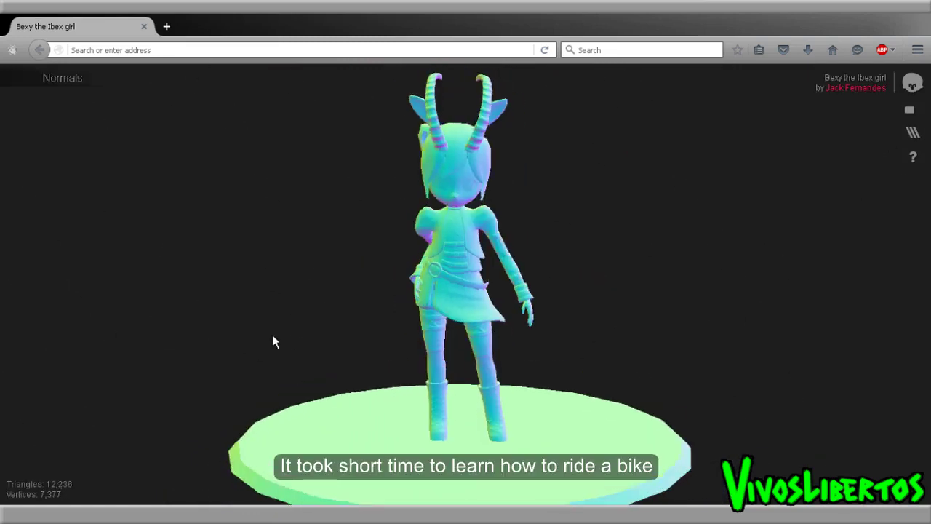
left_click(908, 136)
left_click(250, 269)
left_click_drag(607, 307, 460, 297)
Step: Inspect the model's Topology wireframe around the head and torso, briefly in full screen
left_click(911, 136)
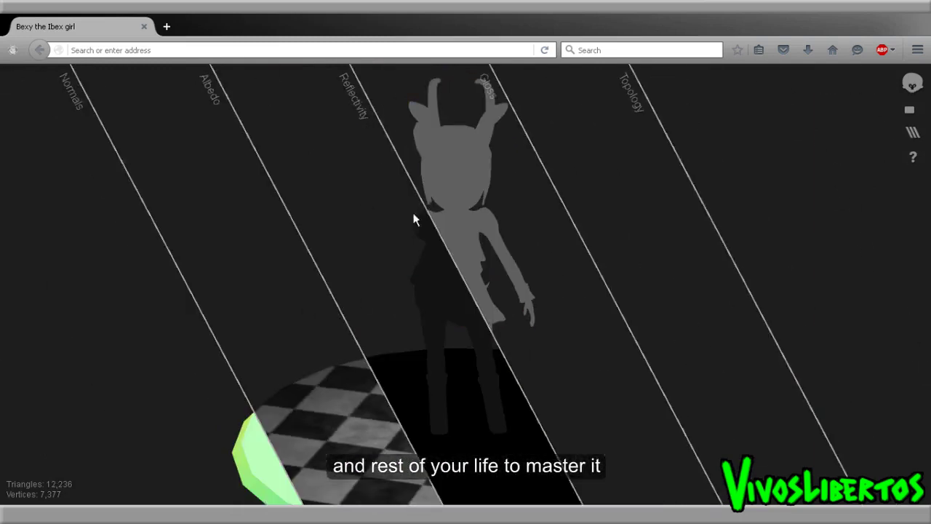
left_click(753, 383)
left_click_drag(755, 389, 764, 289)
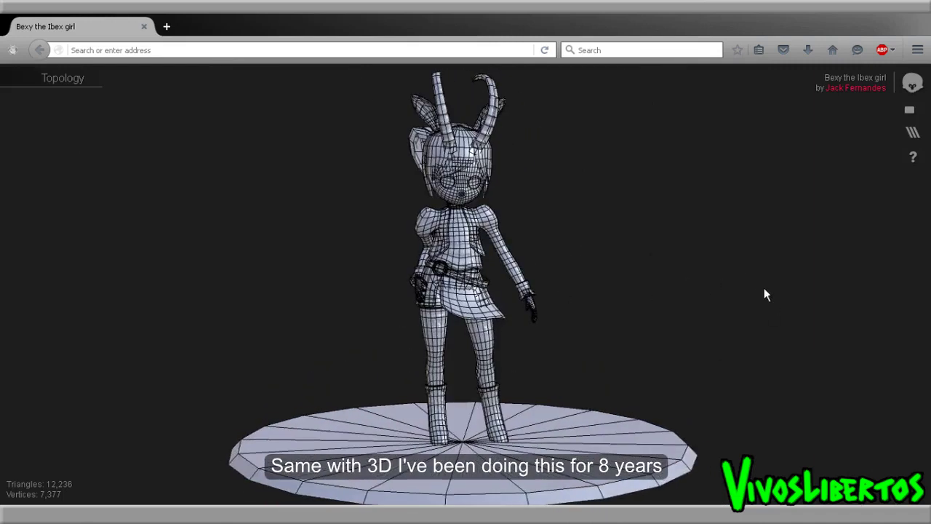
scroll(696, 313, "up", 5)
scroll(696, 288, "down", 2)
middle_click_drag(702, 291, 698, 391)
left_click_drag(698, 391, 711, 365)
left_click(910, 111)
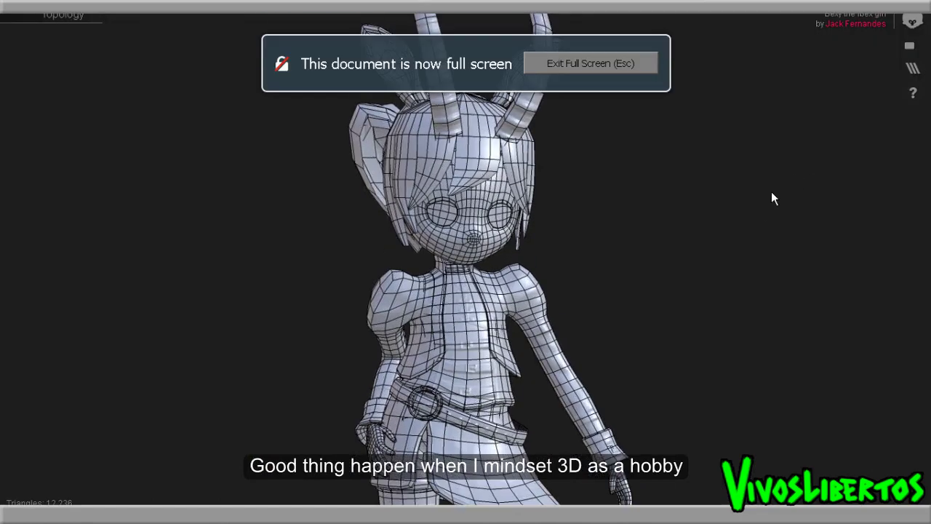
left_click(913, 50)
Step: Compare the model's render passes side by side in the split layer view
left_click(911, 133)
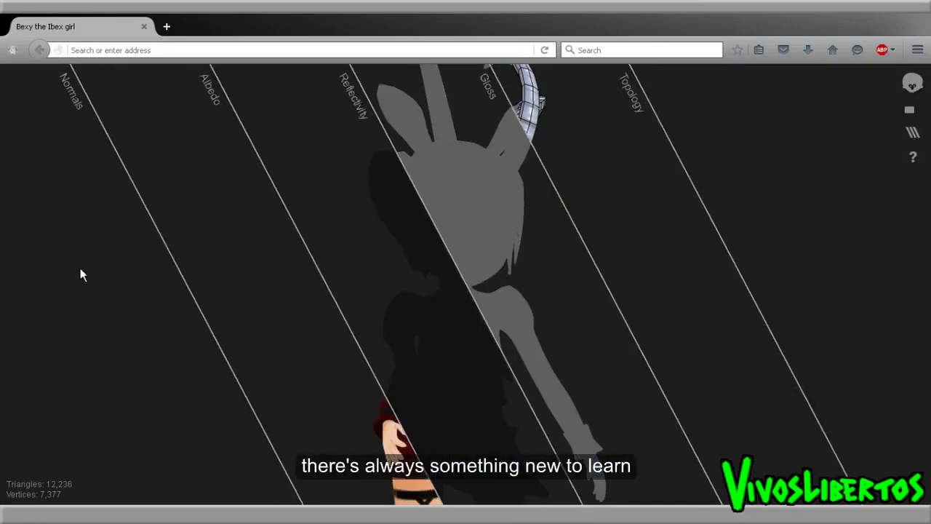
scroll(590, 268, "down", 4)
left_click(821, 215)
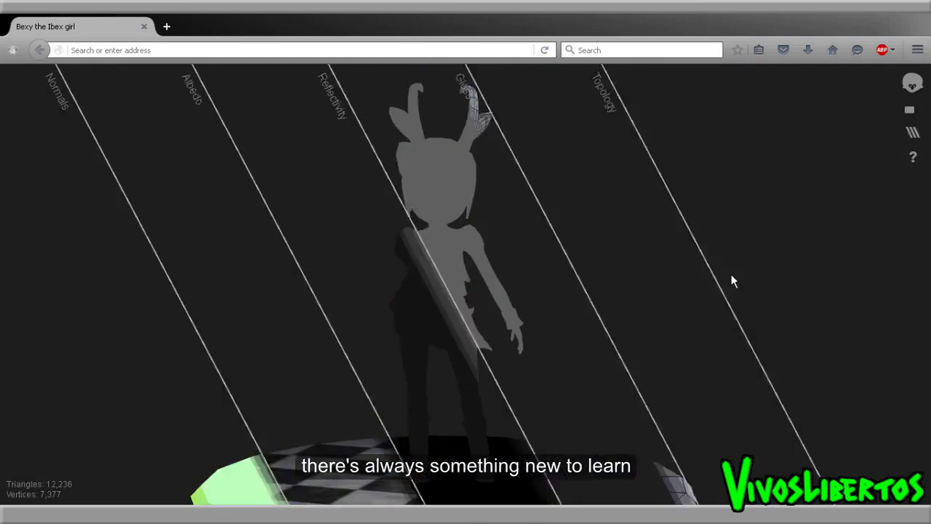
left_click(821, 216)
left_click(909, 136)
scroll(744, 320, "down", 2)
left_click_drag(744, 320, 172, 290)
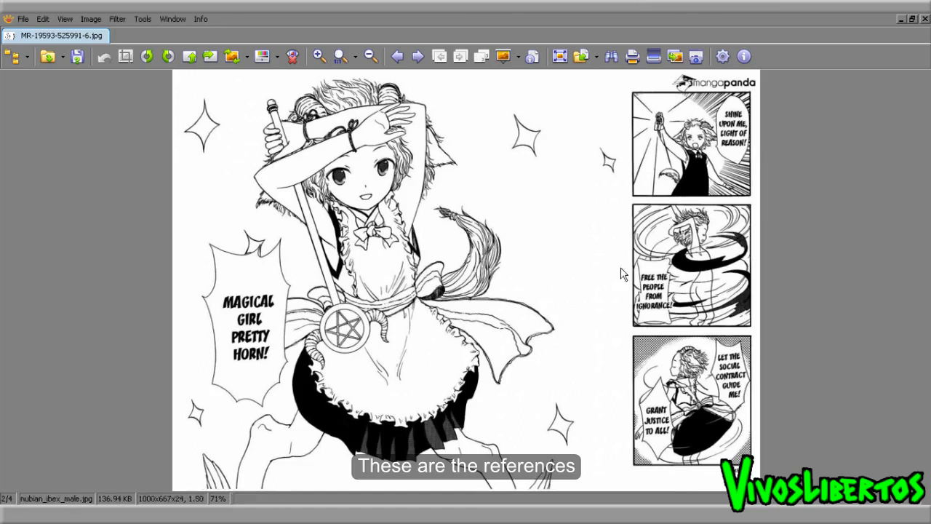
Step: Switch to the XnView image viewer and examine the blonde chibi girl in Touhou.full.1881051.jpg up close, including her feet
scroll(774, 235, "down", 3)
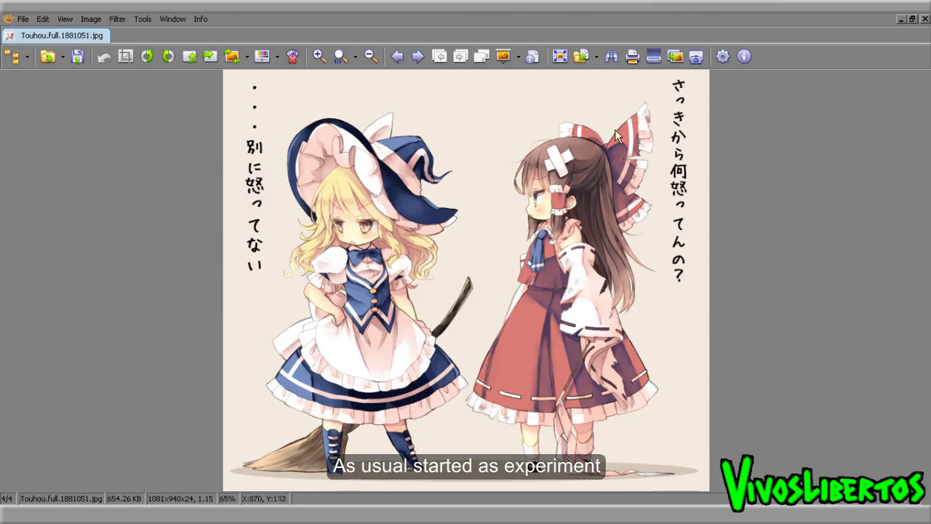
left_click_drag(453, 380, 308, 469)
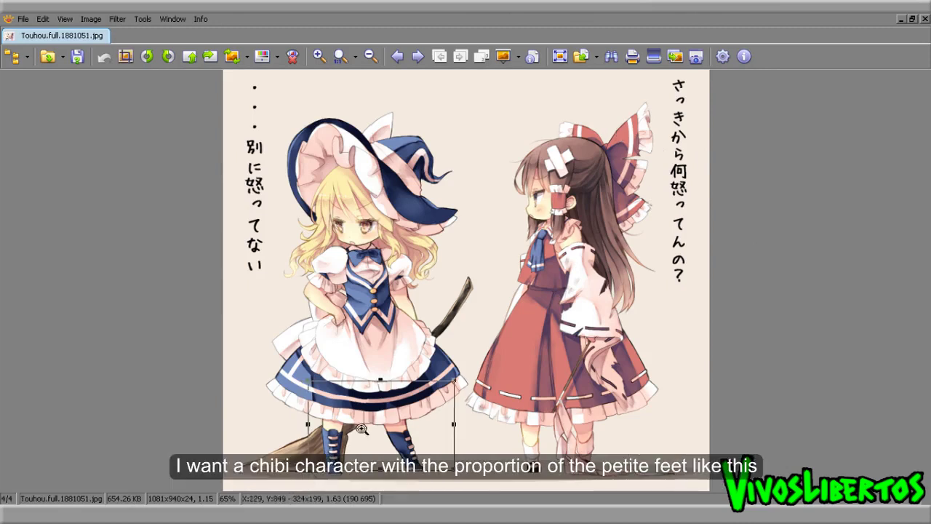
left_click(385, 434)
left_click_drag(926, 397, 929, 432)
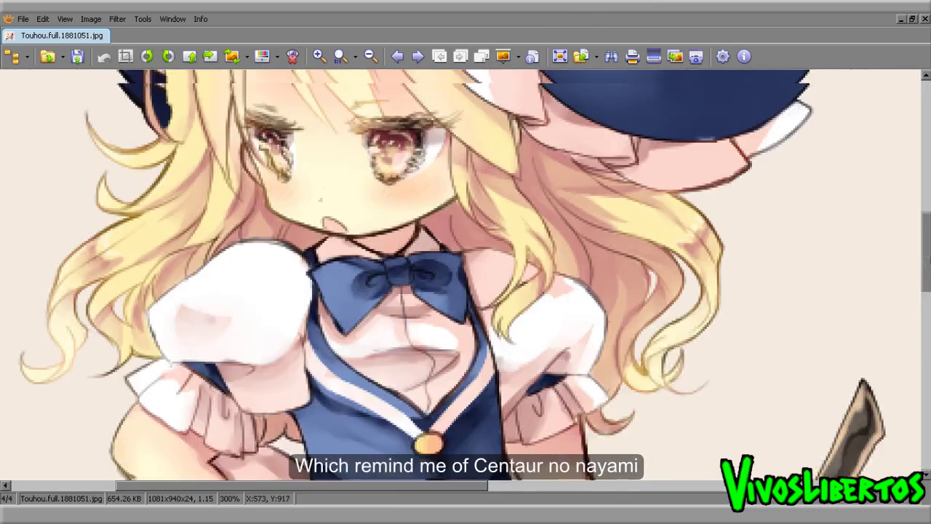
scroll(683, 283, "up", 1)
Step: Browse the manga and ibex reference images and examine the young ibexes' rear legs up close in p509810881-3.jpg
key("Page_Down")
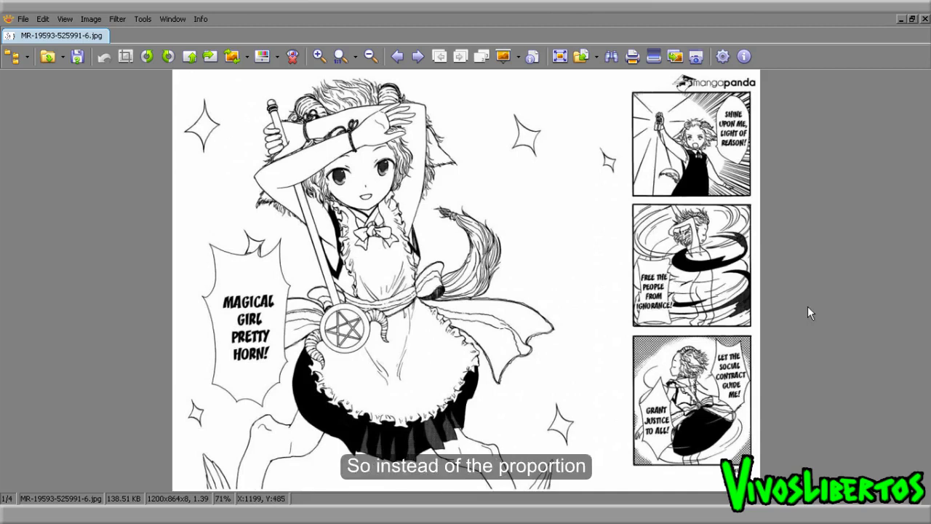
scroll(807, 306, "down", 1)
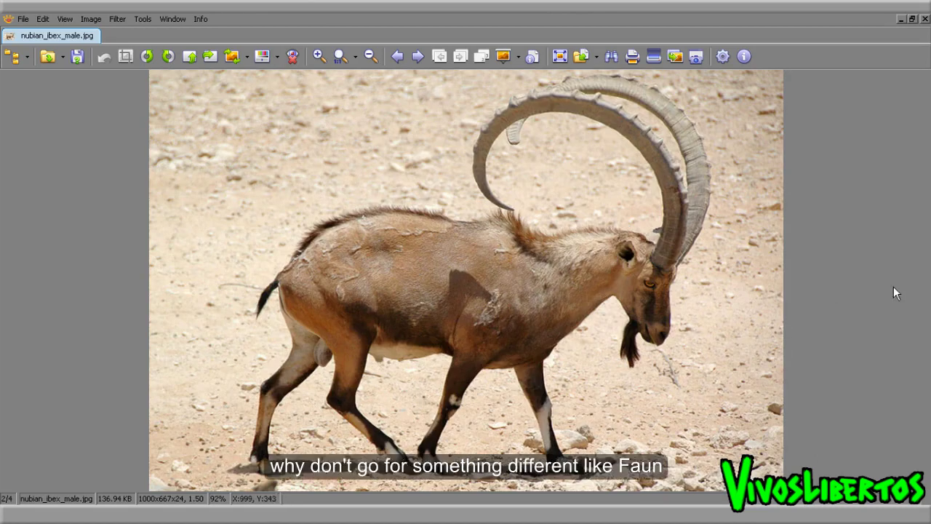
scroll(872, 290, "down", 1)
left_click_drag(584, 195, 358, 342)
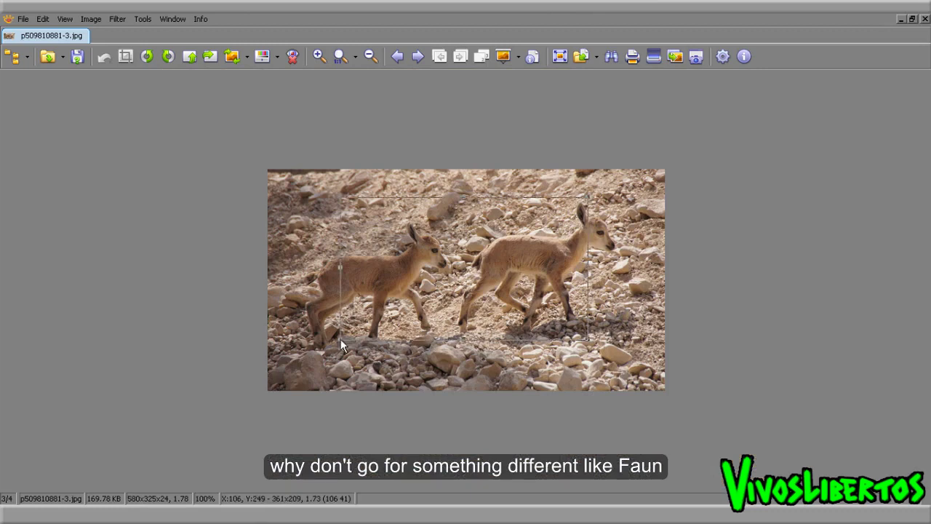
left_click(385, 282)
scroll(720, 325, "up", 1, "ctrl")
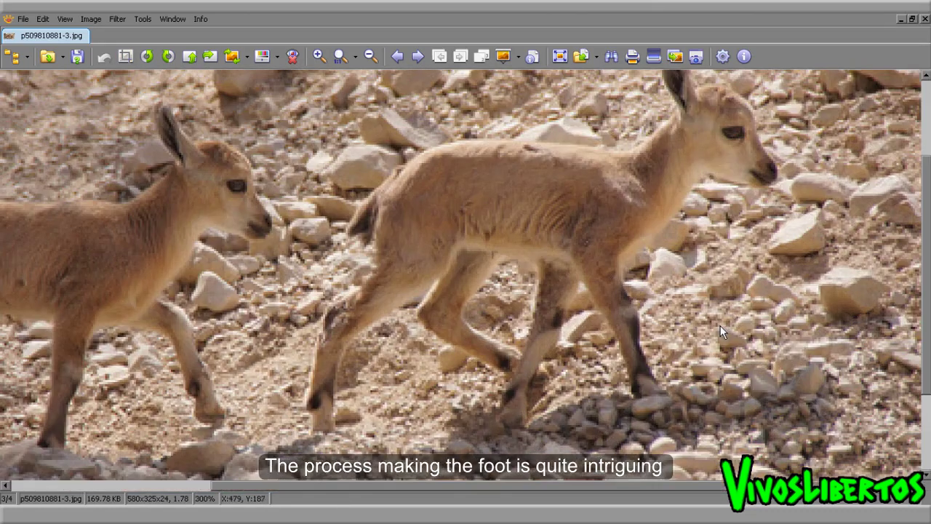
scroll(720, 329, "down", 1, "ctrl")
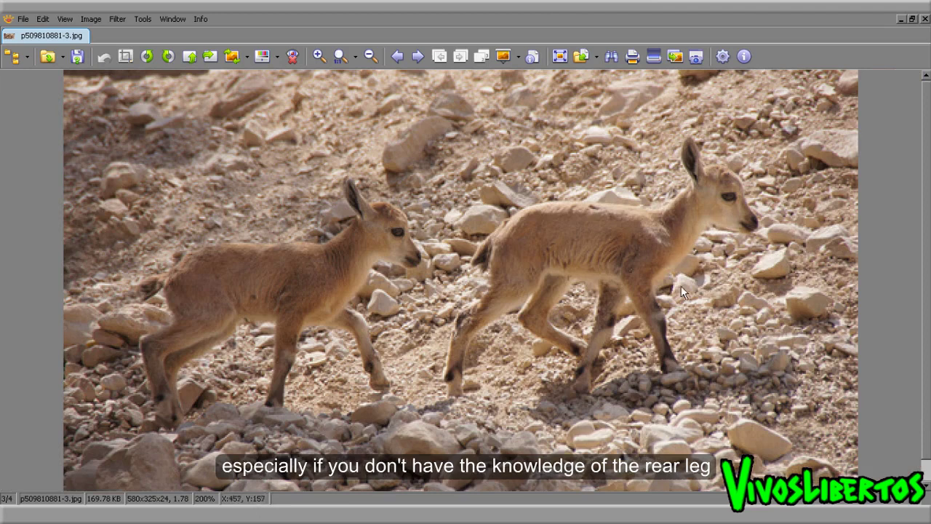
scroll(639, 324, "down", 1)
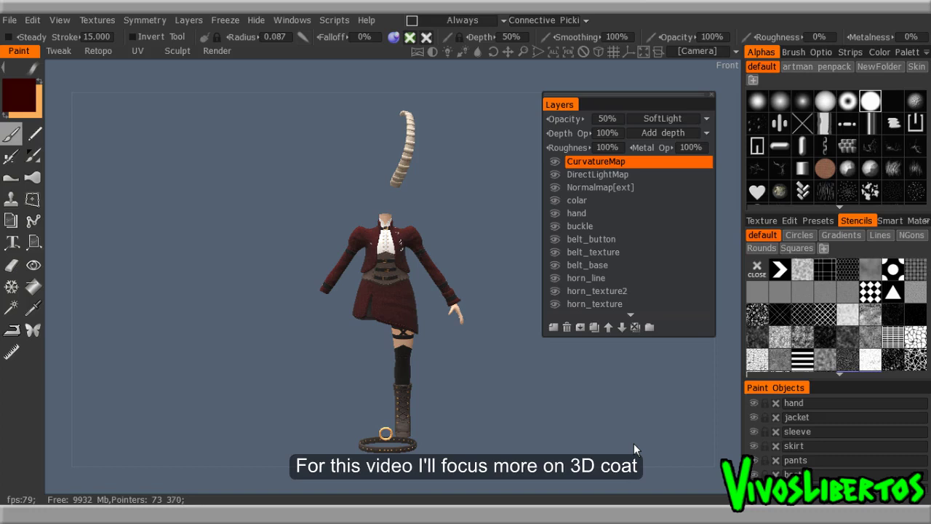
Step: Switch to 3D-Coat and examine the textured outfit from the front and the back
scroll(259, 294, "up", 9)
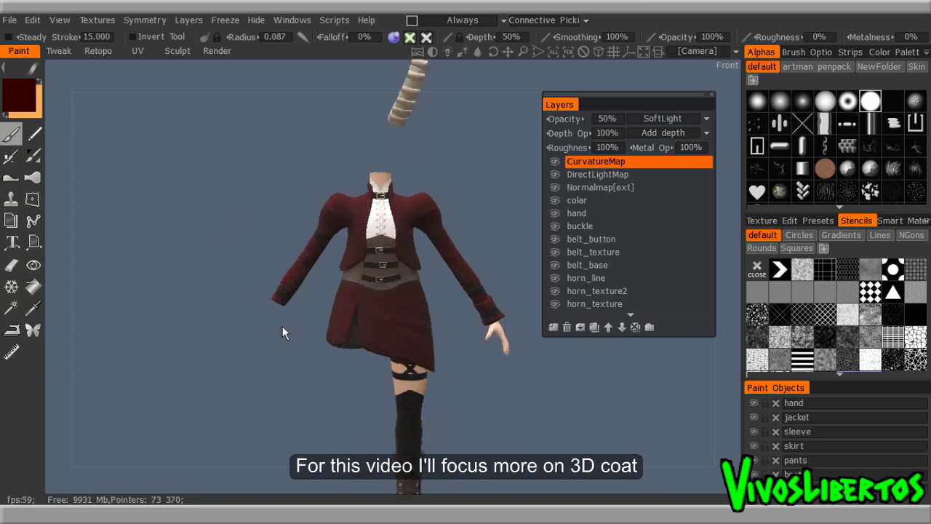
middle_click_drag(222, 227, 218, 301)
left_click_drag(218, 302, 405, 300)
scroll(272, 264, "down", 5)
left_click_drag(272, 264, 328, 262)
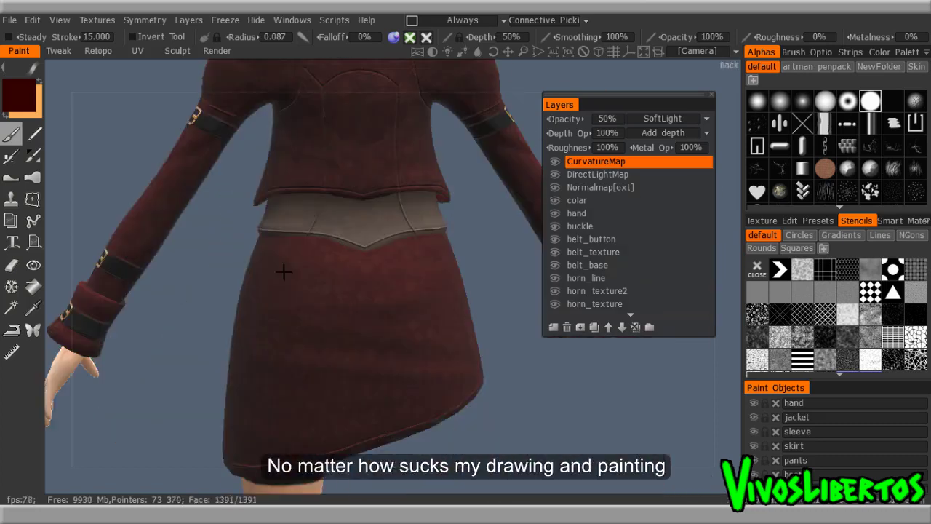
scroll(376, 354, "up", 5)
scroll(431, 370, "down", 2)
Step: Switch the viewport to unlit flat colour display and examine the front of the jacket
key("2")
mouse_move(211, 323)
left_mouse_down()
mouse_move(336, 326)
mouse_move(425, 240)
left_mouse_up()
mouse_move(425, 240)
middle_mouse_down()
mouse_move(432, 337)
mouse_move(422, 179)
middle_mouse_up()
scroll(432, 336, "up", 4)
left_click_drag(509, 162, 548, 155)
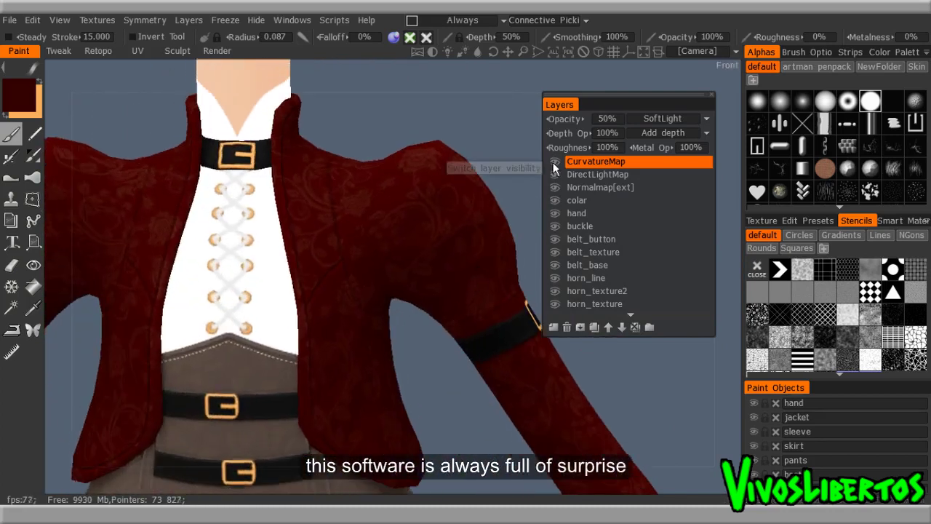
Step: Toggle the CurvatureMap and DirectLightMap layers to compare the outfit's colours without baked shading, and show CurvatureMap again
left_click(554, 163)
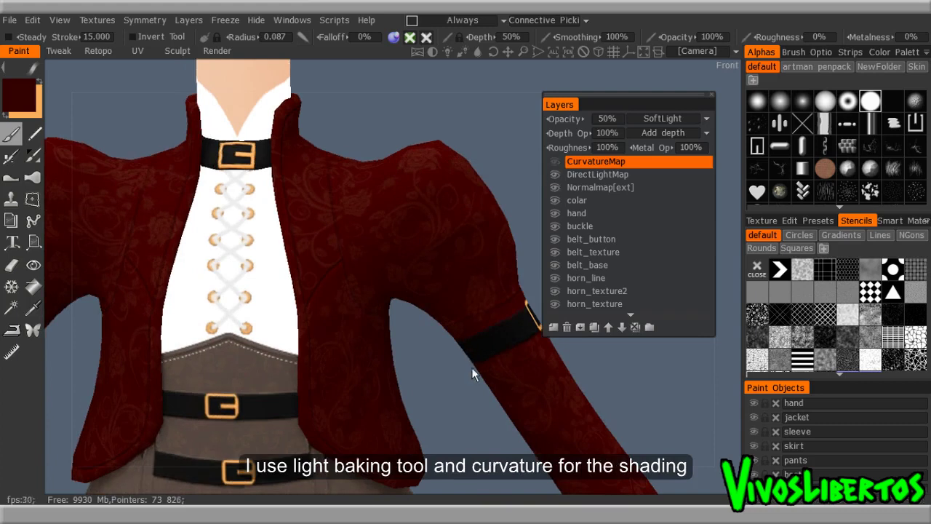
left_click(555, 174)
scroll(478, 415, "down", 5)
middle_click_drag(425, 412, 416, 278)
scroll(469, 349, "up", 5)
middle_click_drag(452, 182, 438, 400)
scroll(438, 400, "down", 5)
middle_click_drag(440, 240, 458, 401)
scroll(457, 400, "up", 4)
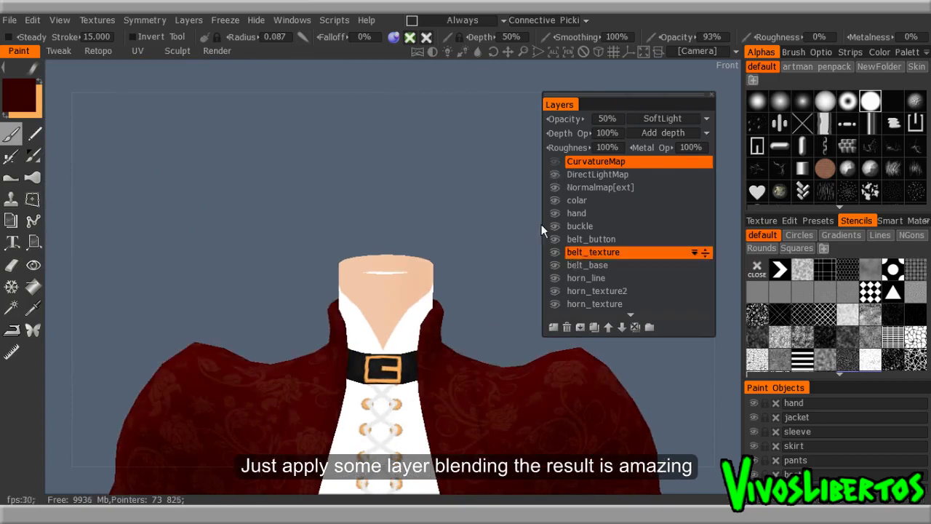
left_click(555, 162)
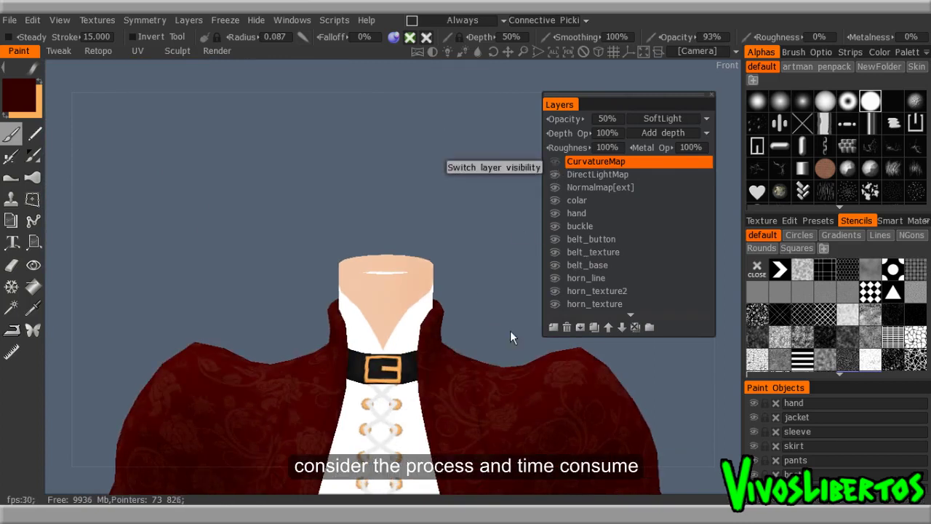
Step: Examine the flat-coloured outfit around the whole figure with the baked shading layers visible
scroll(510, 330, "down", 6)
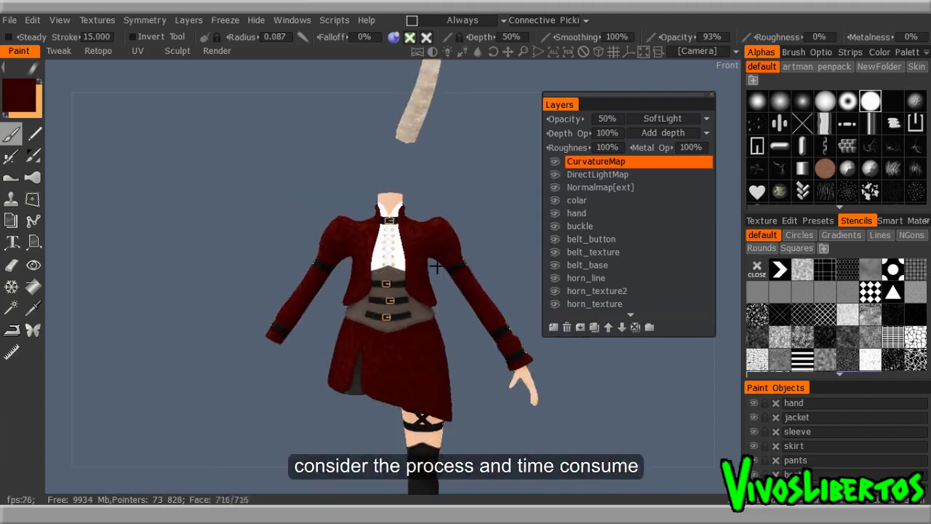
middle_click_drag(419, 291, 418, 122)
left_click_drag(479, 251, 174, 261)
middle_click_drag(363, 247, 290, 327)
scroll(385, 325, "up", 6)
scroll(370, 319, "up", 3)
scroll(371, 320, "down", 4)
middle_click_drag(372, 144, 408, 335)
scroll(388, 253, "down", 2)
left_click_drag(407, 334, 535, 285)
Step: Add a new paint layer above CurvatureMap and switch the viewport back to lit shading
left_click(554, 328)
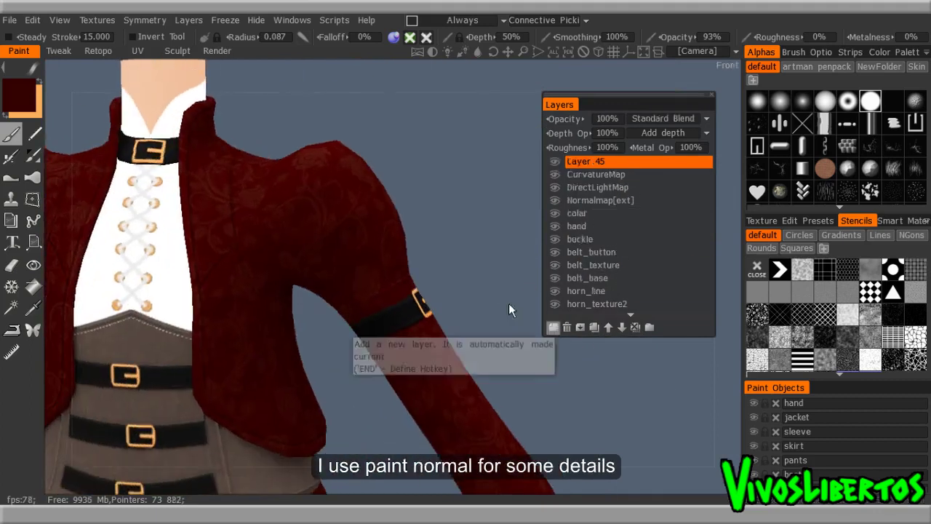
key("2")
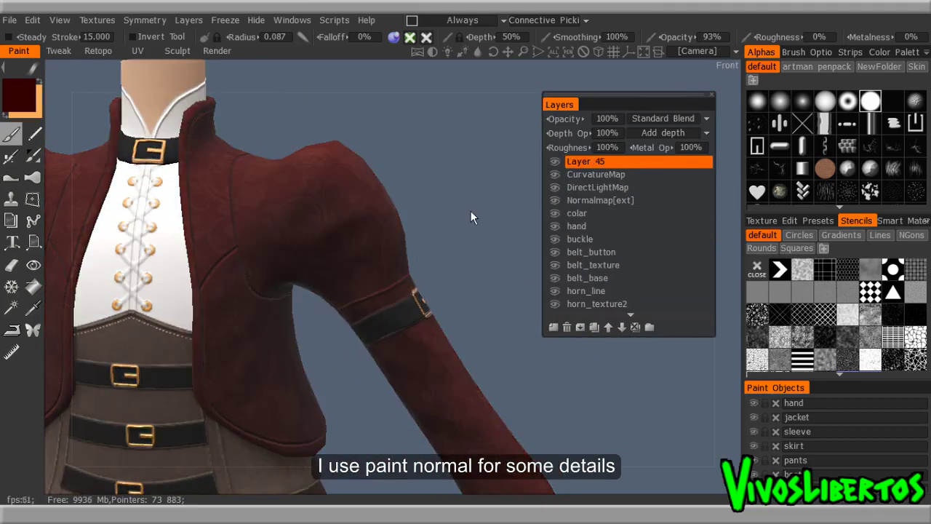
middle_click_drag(374, 214, 433, 220)
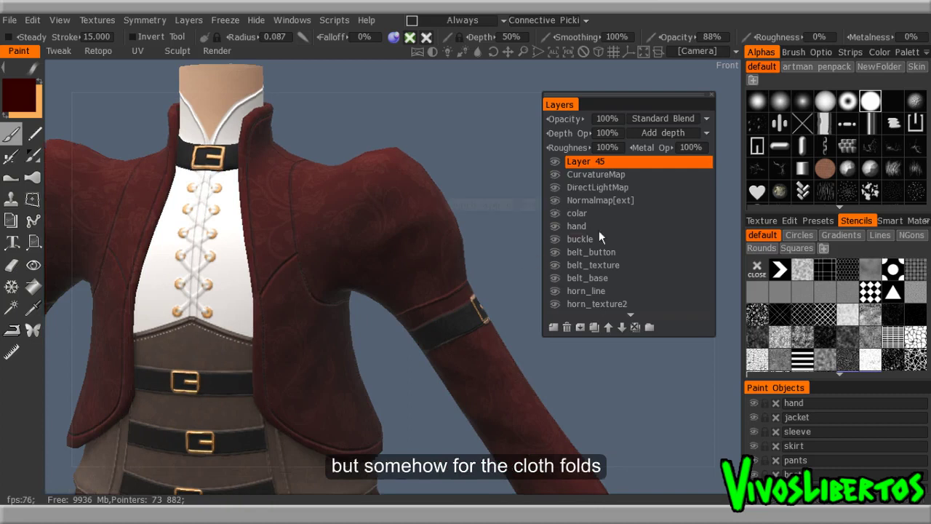
Step: Hide the Normalmap[ext] layer and check the jacket sleeve without its normal map detail
left_click(554, 200)
scroll(431, 336, "up", 1)
scroll(431, 335, "up", 3)
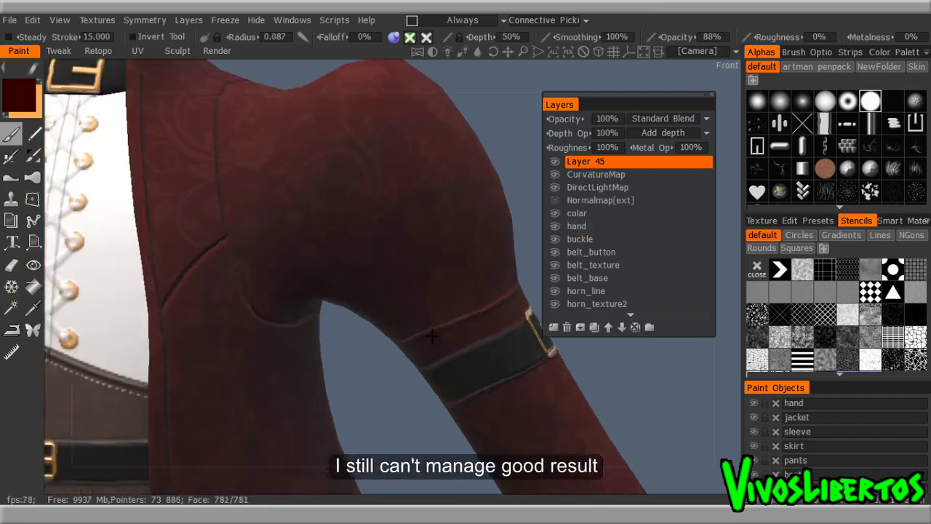
scroll(431, 335, "down", 3)
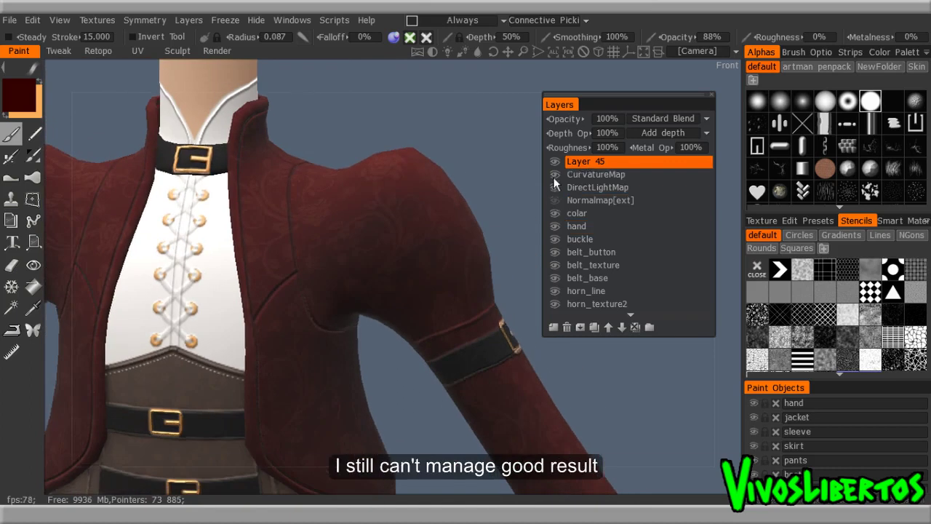
Step: Hide the CurvatureMap and DirectLightMap layers and frame the jacket's puffed shoulder
left_click(557, 174)
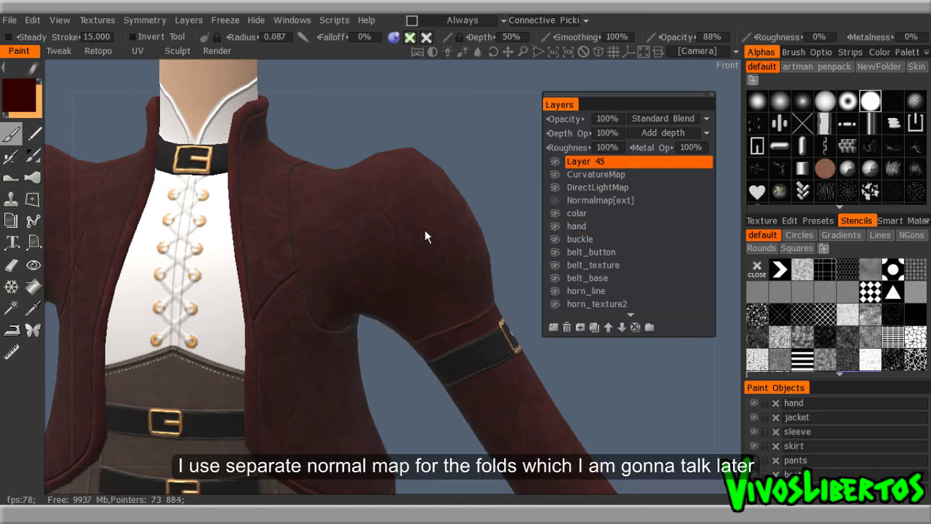
left_click(555, 187)
left_click(555, 175)
scroll(455, 283, "down", 3)
left_click_drag(456, 283, 415, 289, "alt")
scroll(427, 293, "up", 2)
scroll(426, 293, "up", 3)
middle_click_drag(427, 293, 440, 299, "alt")
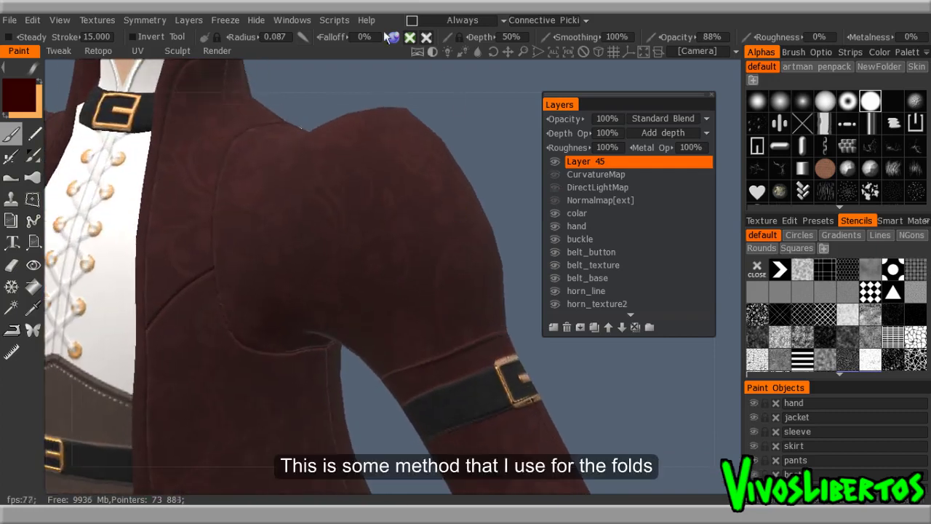
Step: Try brush strokes across the jacket's puffed shoulder and undo them
left_click_drag(321, 216, 451, 255)
key("ctrl+z")
left_click_drag(365, 180, 456, 253)
key("ctrl+z")
key("ctrl+z")
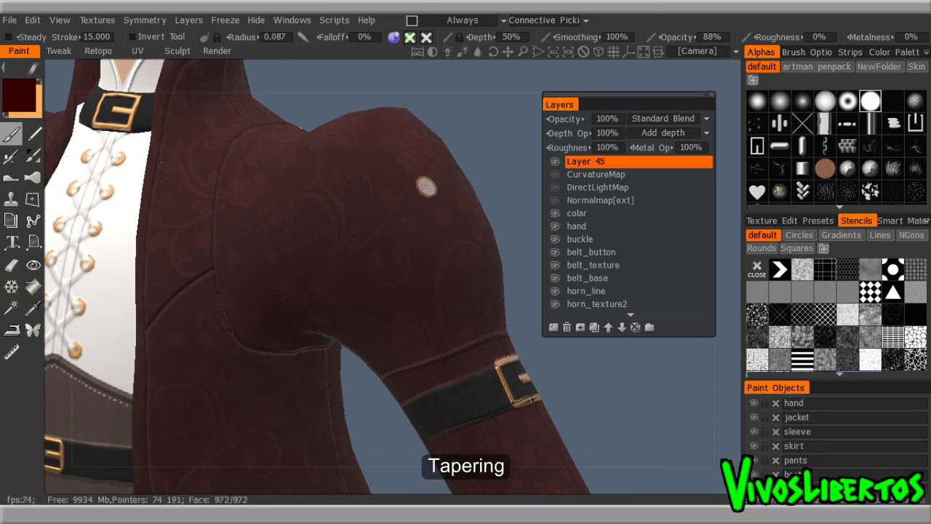
Step: Open the brush's Tapering settings and apply them
left_click(304, 36)
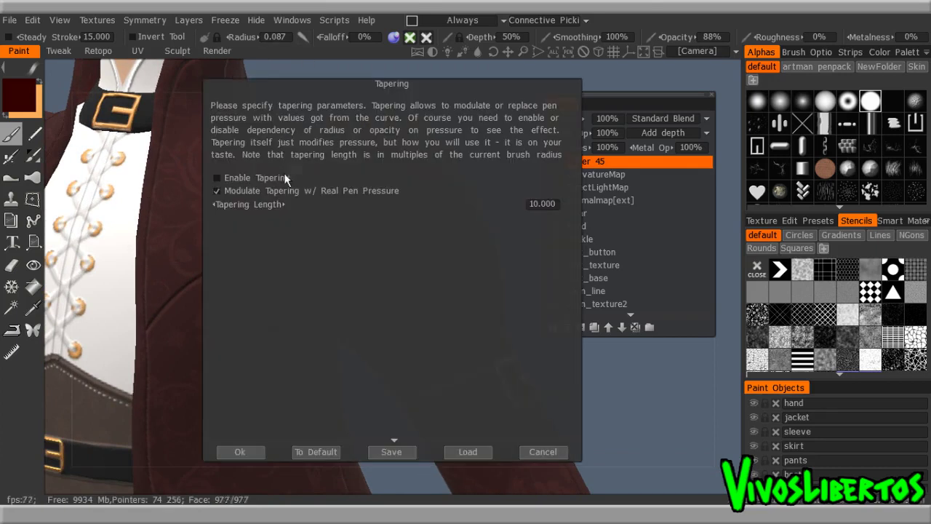
left_click(239, 452)
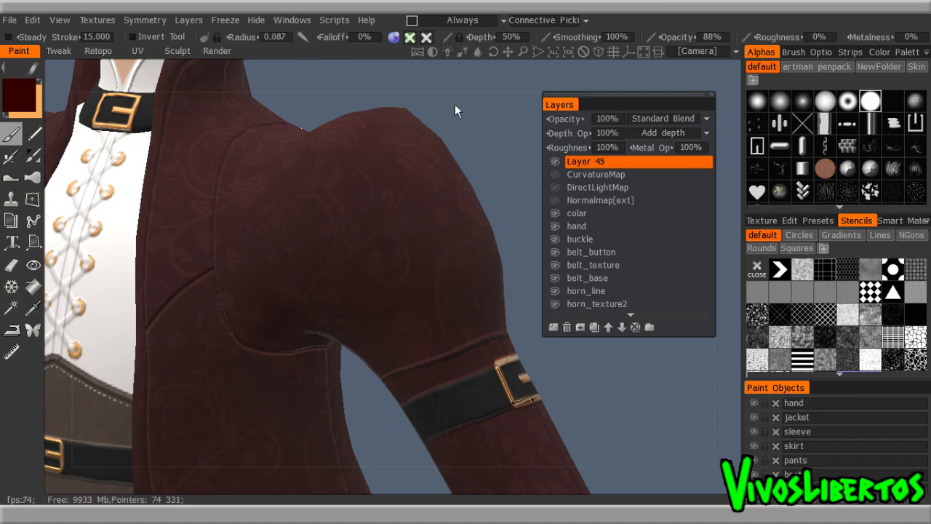
Step: Shape the brush's depth pressure curve into an arc and apply it
left_click(446, 39)
left_click_drag(383, 291, 379, 263)
left_click_drag(564, 142, 581, 443)
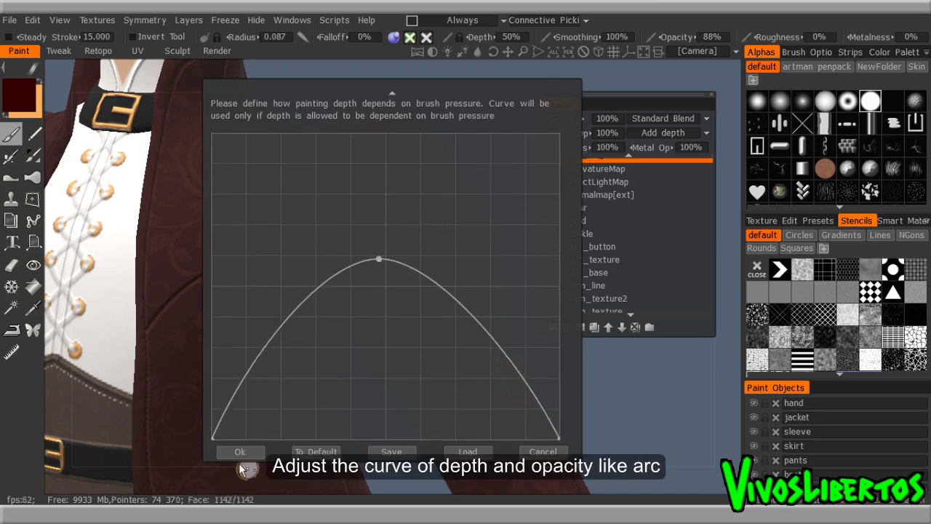
left_click(240, 452)
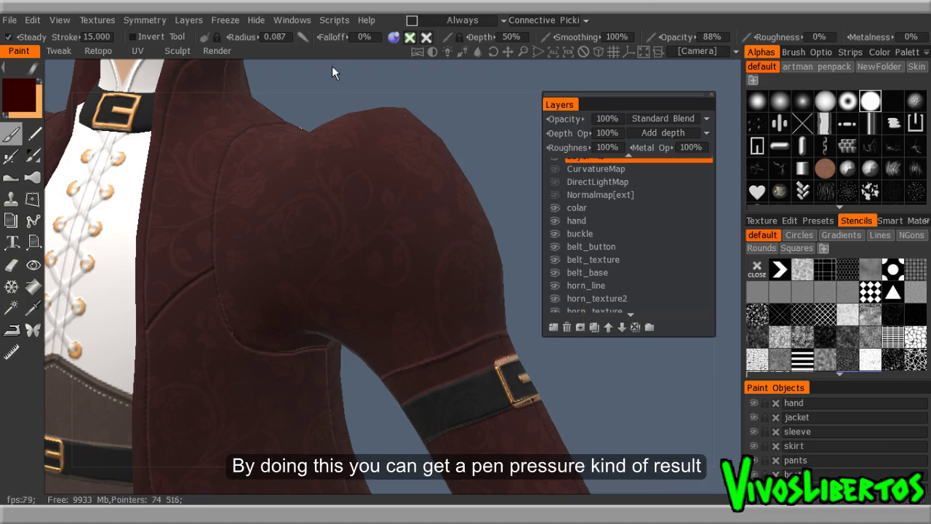
Step: Set the brush radius to 0.187 and its falloff to 100%, testing strokes on the puffed shoulder and undoing them
left_click_drag(433, 208, 344, 247)
left_click_drag(437, 267, 357, 280)
right_click_drag(360, 255, 421, 244)
left_click_drag(382, 251, 195, 342)
key("ctrl+z")
right_click_drag(397, 245, 372, 226)
mouse_move(370, 227)
left_mouse_down()
mouse_move(229, 350)
mouse_move(293, 298)
mouse_move(276, 300)
left_mouse_up()
key("ctrl+z")
key("ctrl+z")
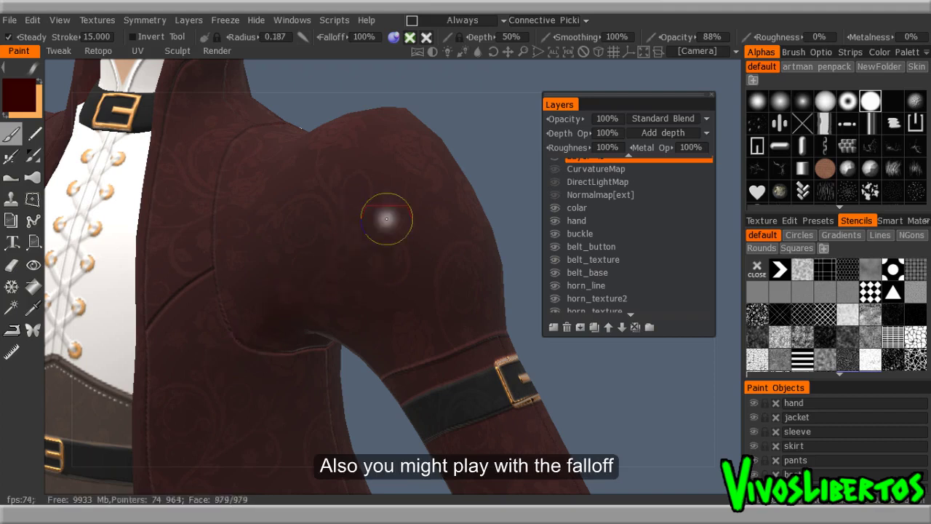
Step: Try soft-falloff fold strokes across the jacket's puffed shoulder
left_click_drag(383, 216, 218, 320)
left_click_drag(454, 248, 241, 314)
left_click_drag(326, 198, 188, 320)
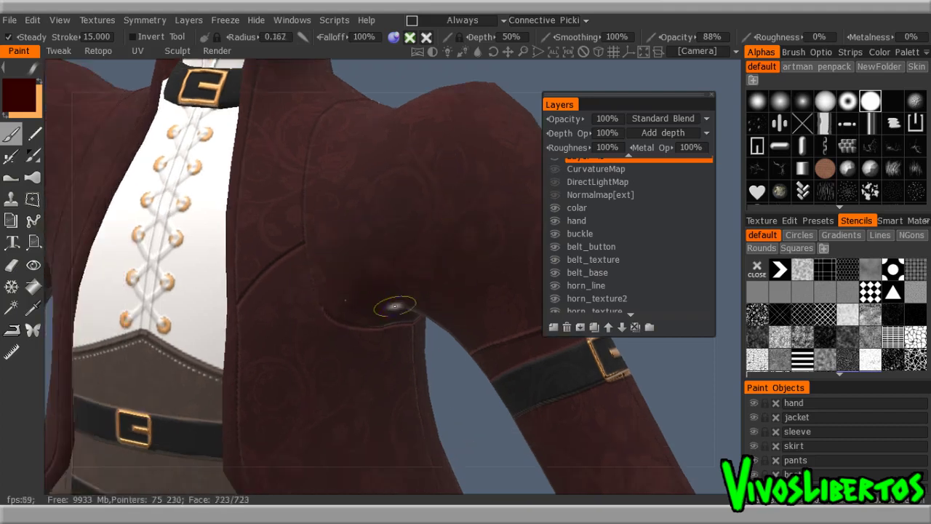
Step: Enable mirror symmetry on the X axis and hide the symmetry plane
key("s")
left_click(453, 376)
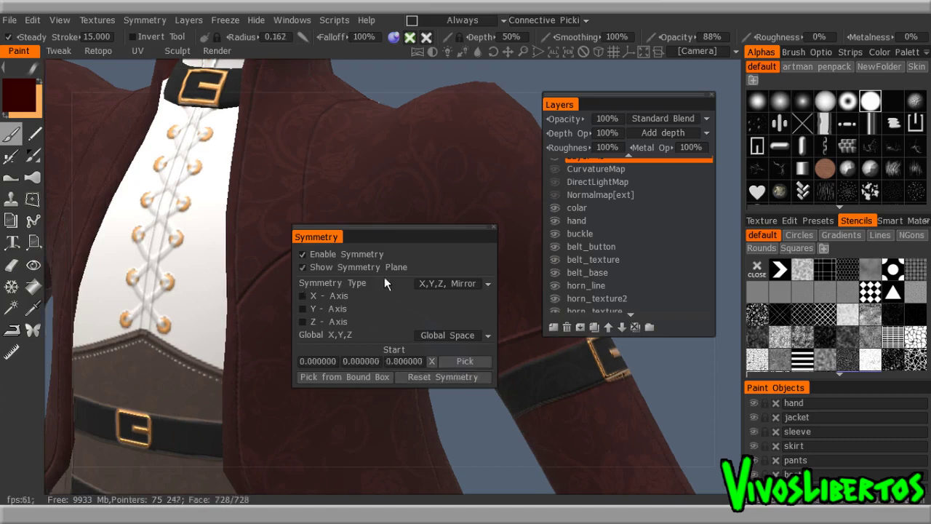
left_click(303, 266)
left_click(304, 265)
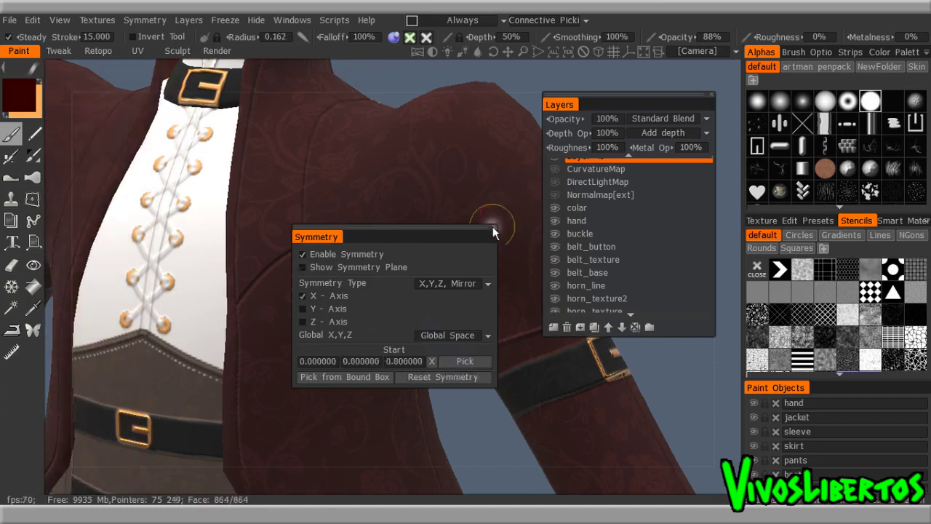
left_click(493, 227)
Step: Paint fold strokes down the puffed sleeve above the arm belt in the front view
key("KP_2")
right_click_drag(316, 247, 461, 244, "alt")
middle_click_drag(461, 243, 281, 250, "alt")
left_click_drag(339, 218, 341, 299)
left_click_drag(372, 242, 343, 294)
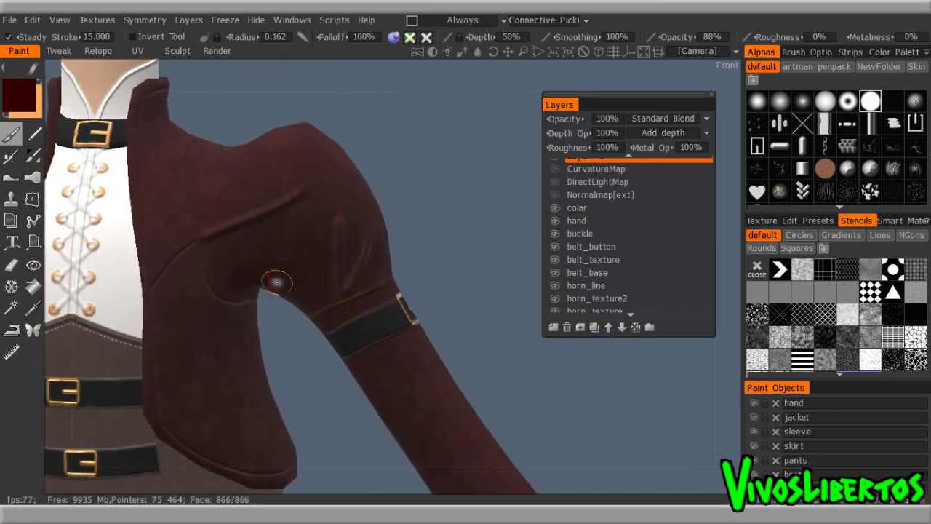
Step: Set the brush's tapering length to 5 and apply the Tapering settings
key("t")
left_click(548, 206)
type("5")
key("Return")
left_click(254, 449)
Step: Set the brush radius to 0.278 and paint a fold across the jacket's back below the armpit
left_click_drag(357, 339, 290, 338, "alt")
middle_click_drag(290, 337, 325, 338, "alt")
mouse_move(303, 202)
left_mouse_down("alt")
mouse_move(244, 240)
mouse_move(264, 235)
left_mouse_up("alt")
right_click_drag(259, 280, 280, 280)
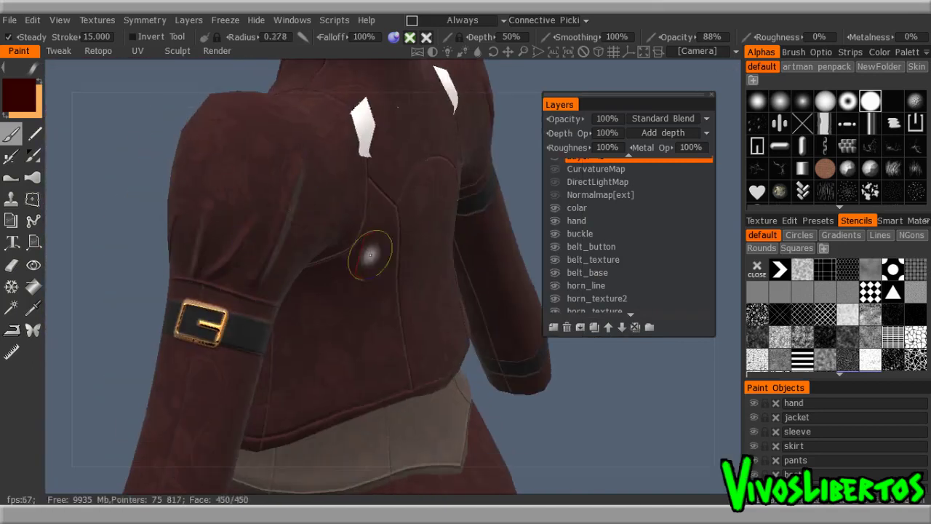
left_click_drag(363, 171, 309, 175, "alt")
mouse_move(440, 180)
left_mouse_down()
mouse_move(334, 212)
mouse_move(511, 282)
left_mouse_up()
middle_click_drag(454, 290, 374, 318, "alt")
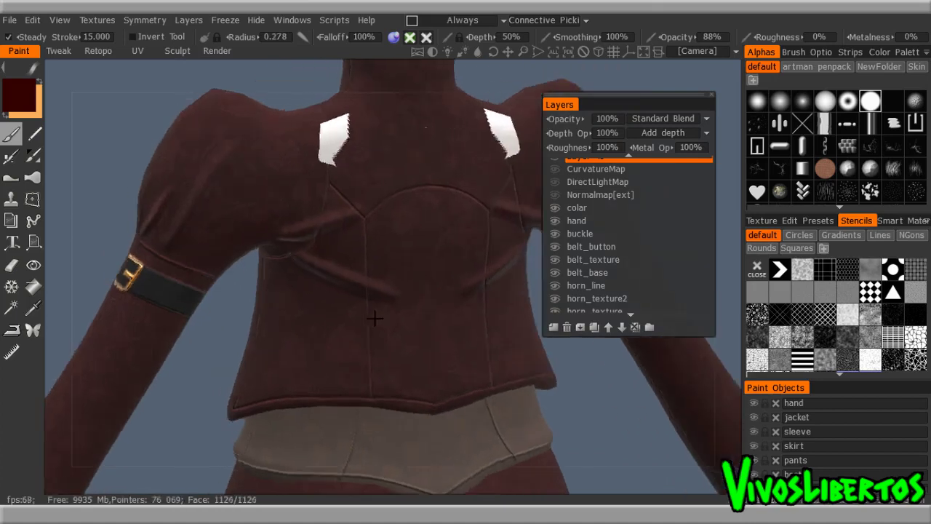
scroll(374, 317, "up", 3)
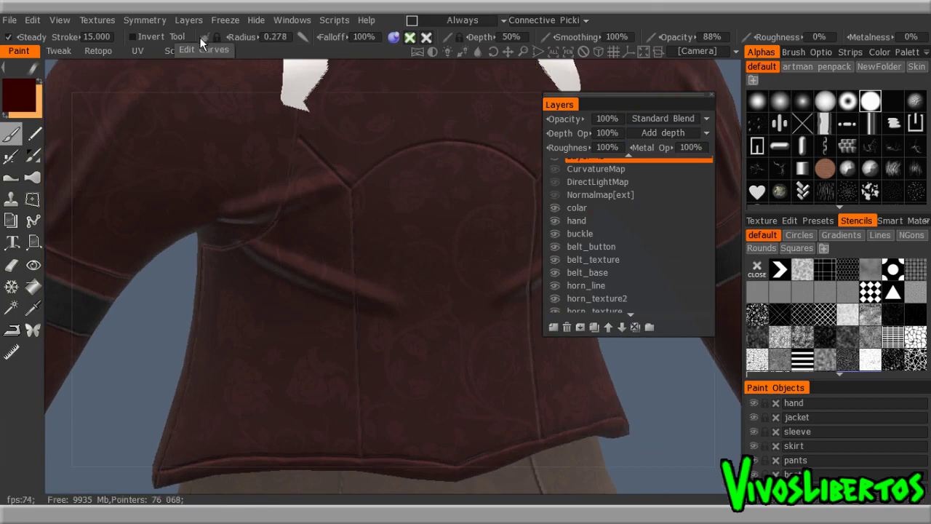
Step: Reshape the brush radius's pressure curve and apply it
left_click(203, 51)
left_click_drag(375, 274, 374, 251)
left_click_drag(213, 397, 213, 441)
left_click_drag(556, 138, 559, 438)
left_click(240, 452)
Step: Turn on the pressure-dependent brush radius, paint folds across the jacket's middle and lower back, and apply the Tapering settings
left_click(204, 38)
left_click_drag(461, 206, 341, 295)
mouse_move(220, 357)
left_mouse_down()
mouse_move(378, 396)
mouse_move(245, 362)
mouse_move(248, 381)
left_mouse_up()
left_click(303, 37)
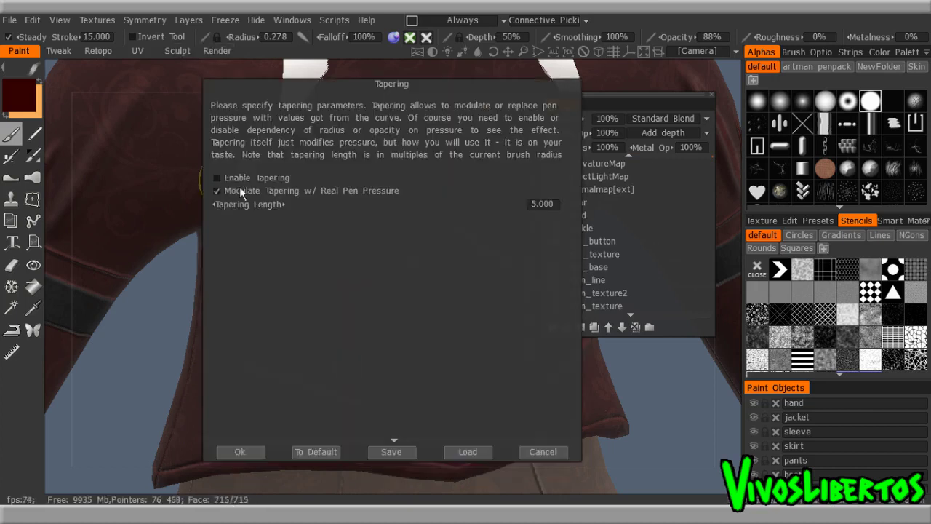
left_click(251, 452)
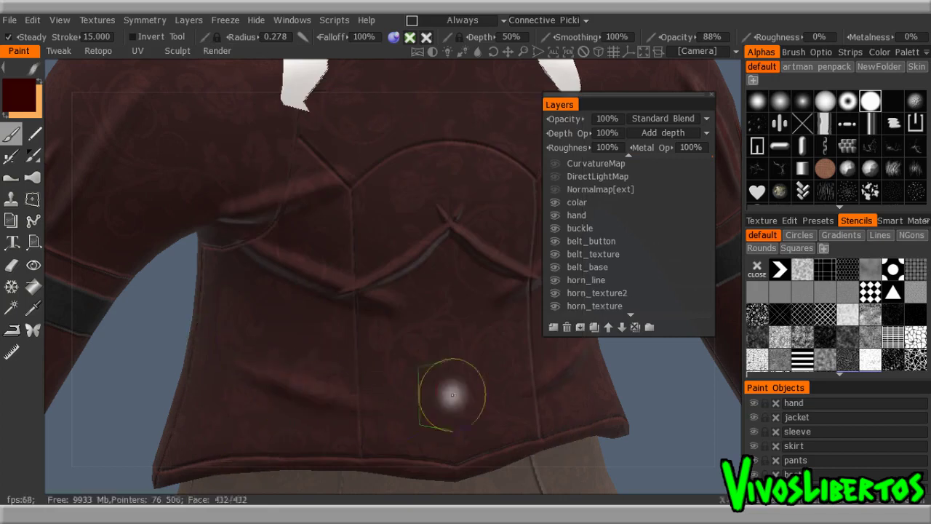
Step: Examine the painted folds around the jacket from several angles and distances
right_click_drag(397, 403, 449, 363, "alt")
left_click_drag(306, 367, 502, 335, "alt")
right_click_drag(331, 218, 422, 266, "alt")
left_click_drag(422, 266, 214, 335, "alt")
right_click_drag(213, 334, 312, 299, "alt")
left_click_drag(249, 320, 417, 311, "alt")
right_click_drag(417, 311, 379, 311, "alt")
left_click_drag(379, 311, 459, 299, "alt")
left_click_drag(338, 301, 408, 298, "alt")
middle_click_drag(370, 305, 416, 285, "alt")
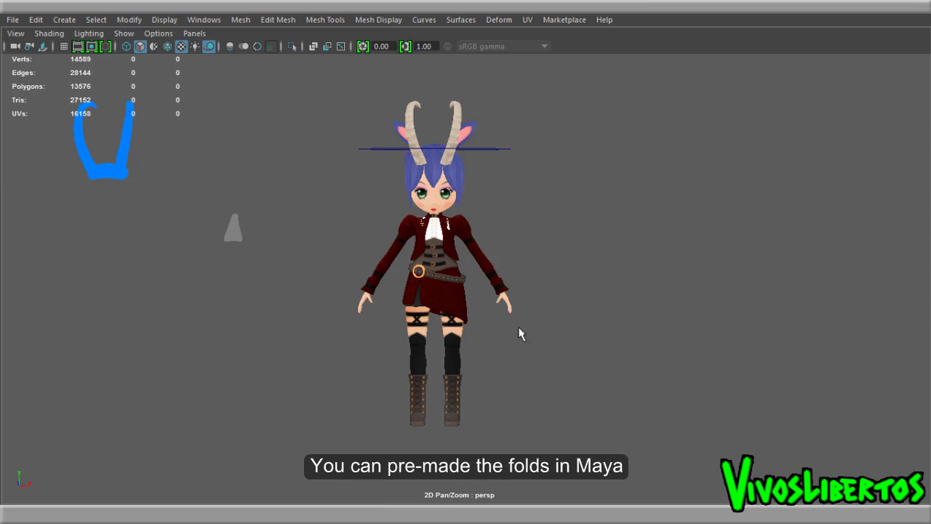
Step: Switch to Maya, isolate the jacket mesh and frame it
scroll(590, 331, "up", 5)
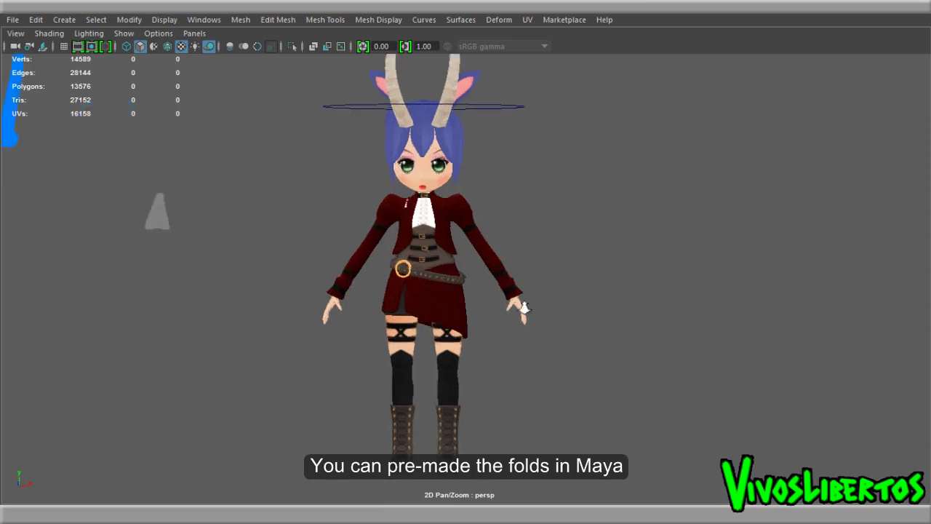
middle_click_drag(591, 332, 595, 347, "alt")
scroll(465, 299, "up", 3)
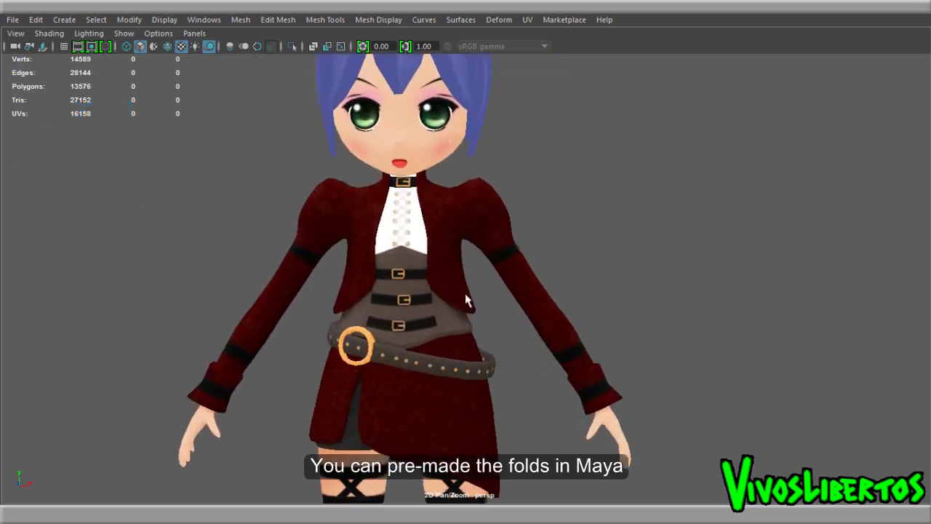
key("6")
left_click(575, 250)
left_click(461, 239)
key("ctrl+1")
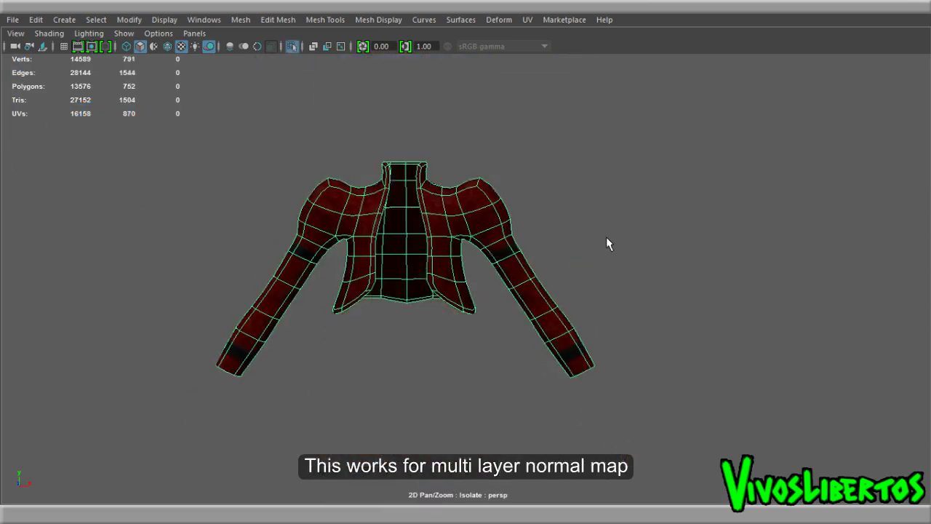
left_click(606, 236)
left_click(503, 224)
key("f")
left_click(701, 220)
left_click(514, 199)
Step: Smooth the jacket into a dense polygon mesh and show the interface panels
key("space")
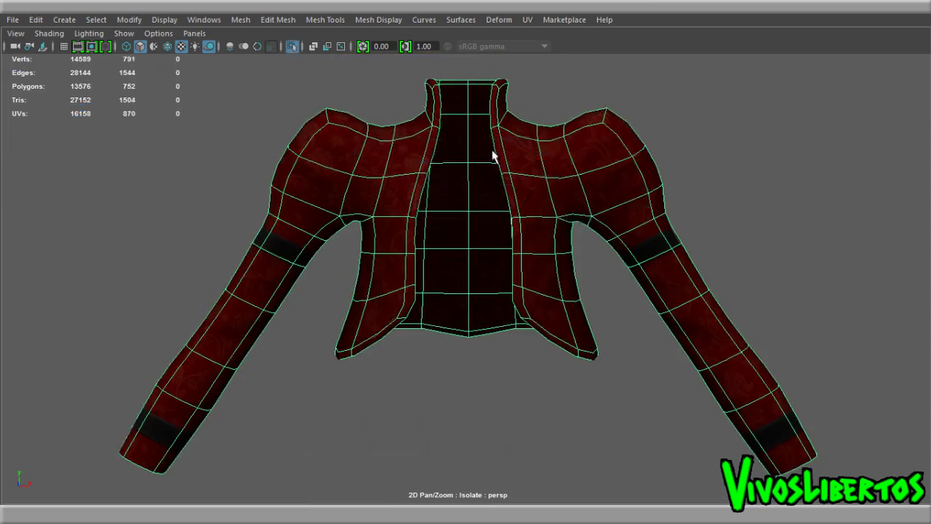
key("3")
key("Page_Up")
key("space")
left_click(462, 101)
mouse_move(536, 422)
left_click(661, 408)
left_click(598, 416)
left_click(534, 195)
key("ctrl+space")
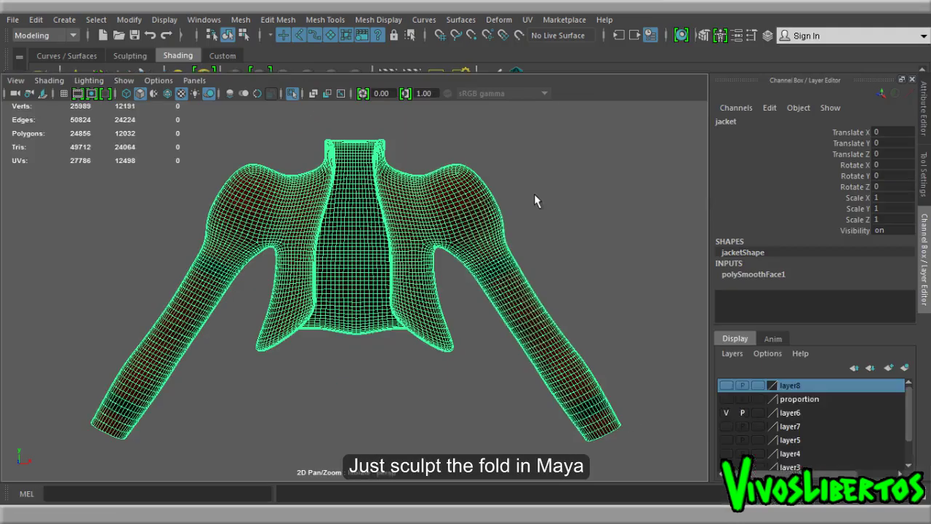
Step: Activate the Sculpt tool on the dense jacket, frame the puffed shoulder and open the tool's settings
left_click(129, 55)
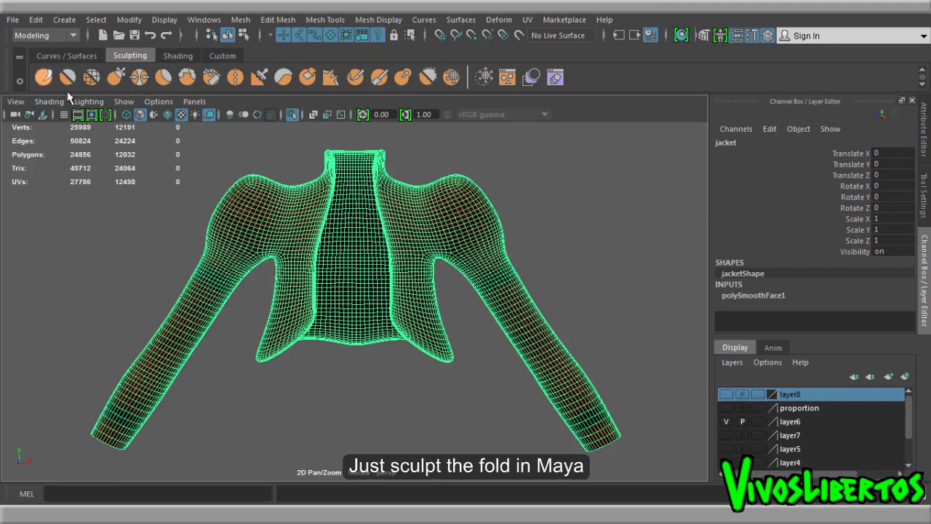
left_click(44, 76)
scroll(462, 177, "up", 4)
middle_click_drag(463, 177, 434, 225, "alt")
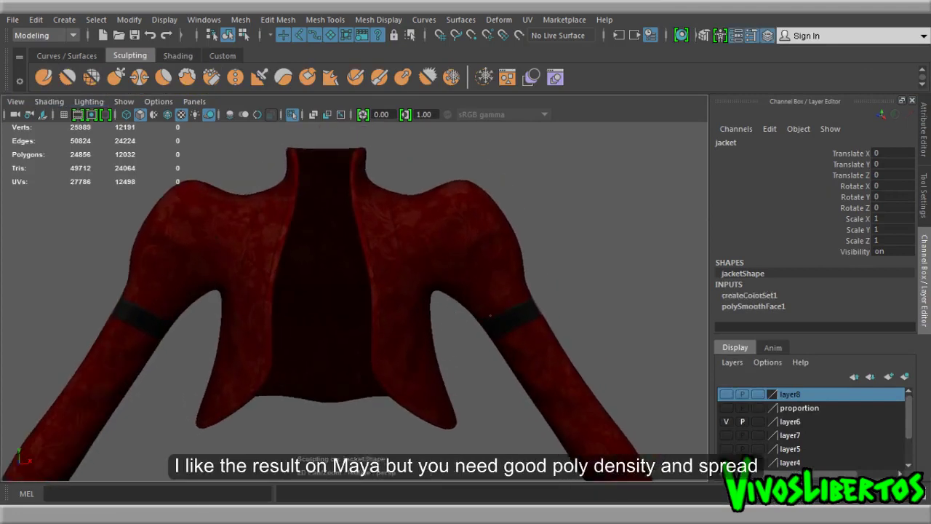
mouse_move(541, 293)
left_mouse_down("alt")
mouse_move(466, 305)
mouse_move(536, 310)
left_mouse_up("alt")
right_click_drag(536, 310, 603, 298, "alt")
left_click_drag(603, 297, 483, 300, "alt")
right_click_drag(484, 300, 539, 294, "alt")
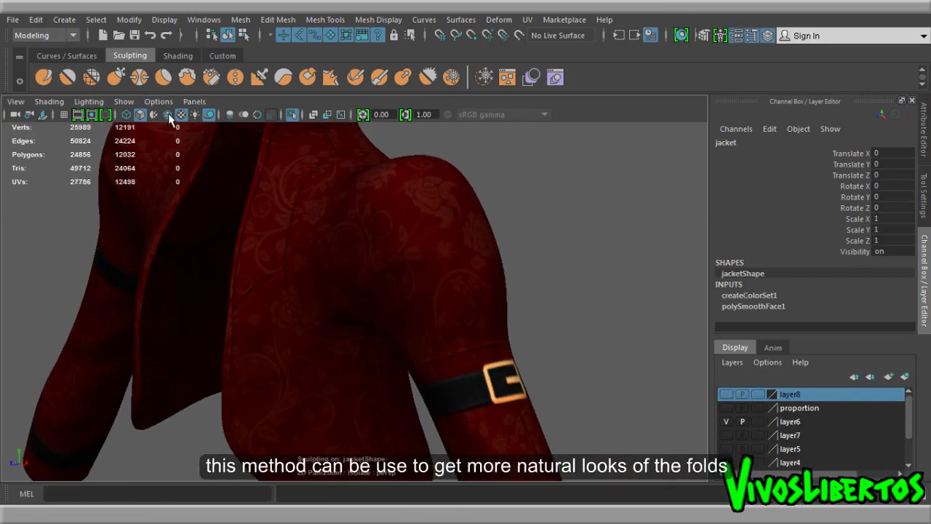
double_click(44, 77)
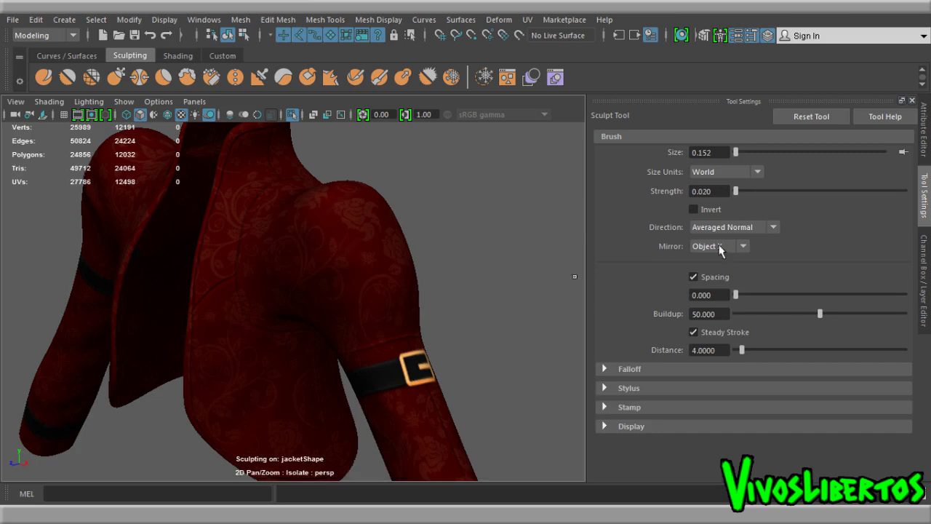
Step: Try sculpt strokes across the puffed shoulder at increased brush strength and undo them
left_click_drag(736, 192, 749, 192)
left_click_drag(336, 242, 393, 285)
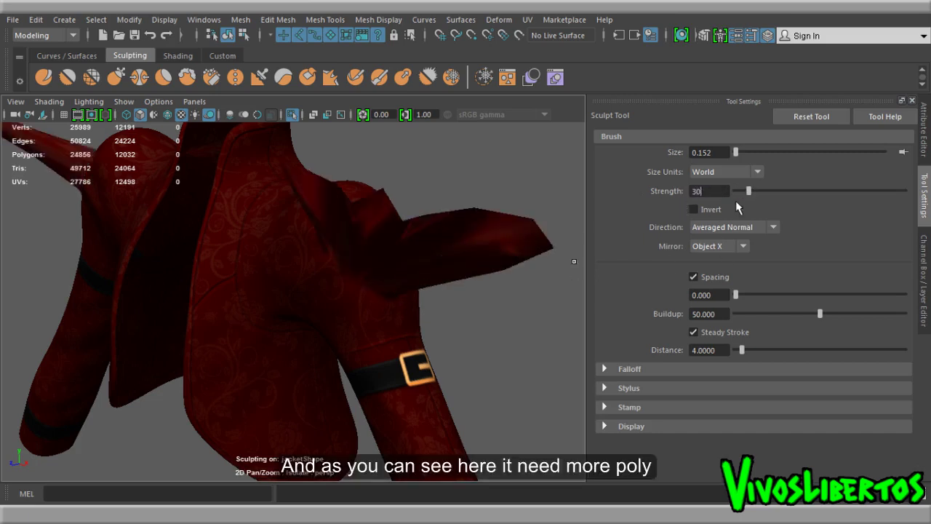
key("ctrl+z")
left_click_drag(358, 238, 579, 244)
key("ctrl+z")
Step: Set the sculpt strength to 0.500 and sculpt a mirrored fold across the puffed shoulder
left_click_drag(717, 191, 640, 192)
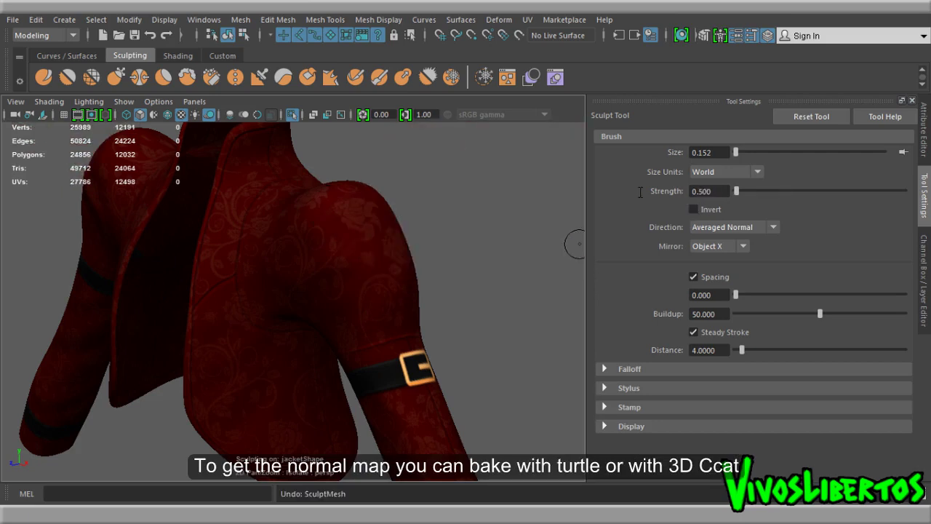
left_click_drag(320, 226, 378, 281)
left_click_drag(284, 243, 347, 218, "alt")
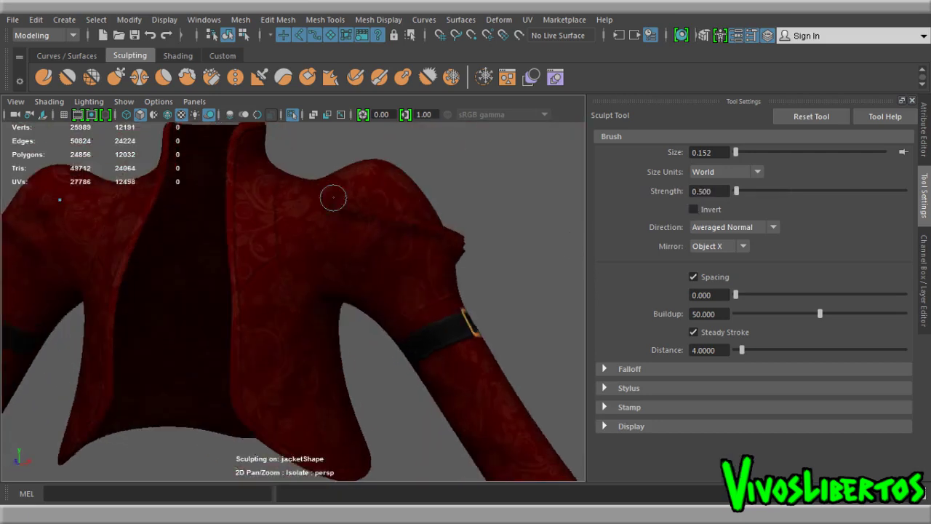
mouse_move(363, 297)
left_mouse_down("alt")
mouse_move(280, 289)
mouse_move(384, 256)
mouse_move(403, 221)
left_mouse_up("alt")
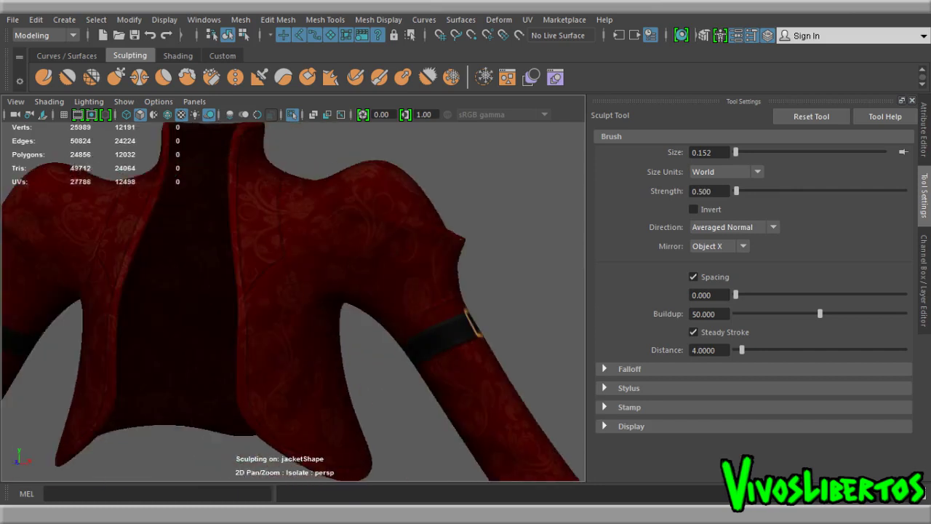
left_click_drag(422, 292, 483, 272, "alt")
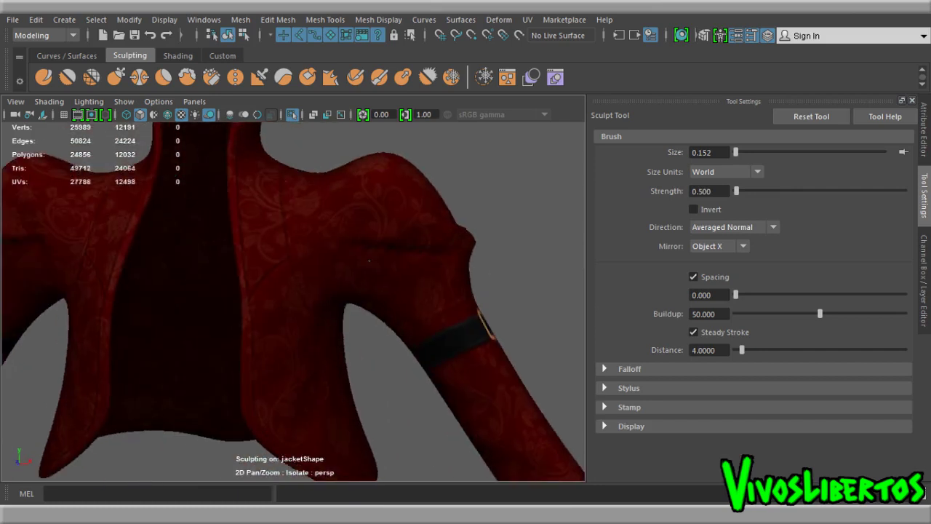
Step: Sculpt another fold on the lower sleeve and switch to the Move tool to show the wireframe
middle_click_drag(450, 278, 437, 200, "alt")
left_click_drag(437, 211, 410, 200, "alt")
key("w")
left_click_drag(401, 359, 346, 330, "alt")
middle_click_drag(374, 205, 374, 252, "alt")
left_click_drag(486, 275, 464, 275, "alt")
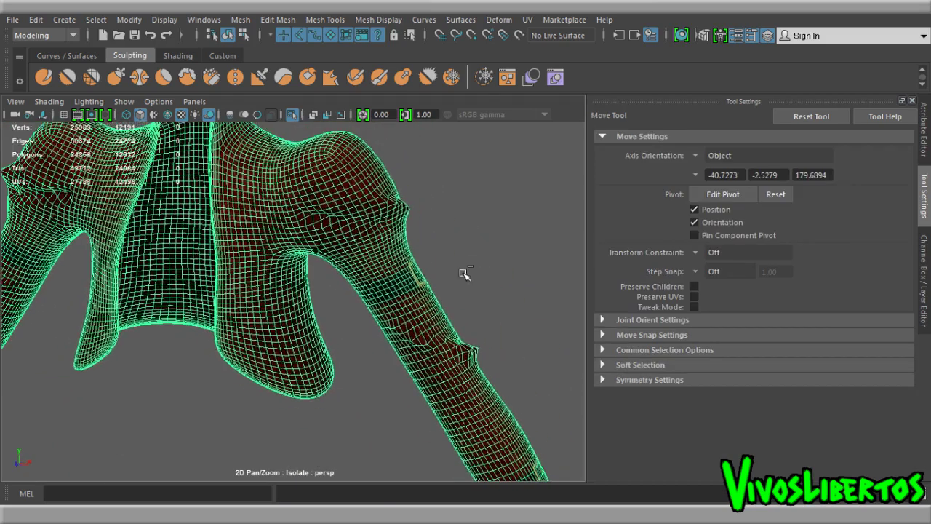
Step: Hide the interface panels and smooth the low-poly jacket mesh by one subdivision level
key("ctrl+space")
left_click_drag(509, 310, 518, 325, "alt")
right_click_drag(517, 325, 455, 336, "alt")
left_click_drag(455, 337, 488, 341, "alt")
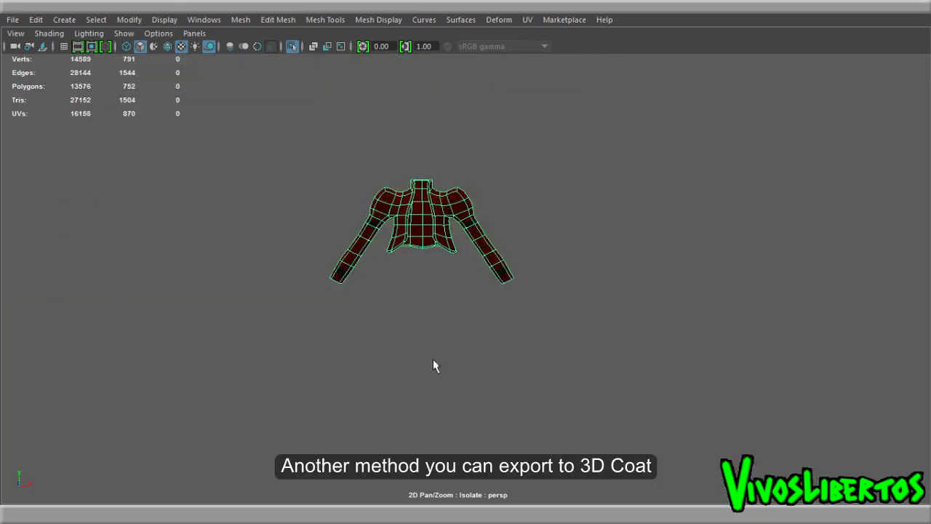
right_click_drag(434, 366, 612, 346, "alt")
key("space")
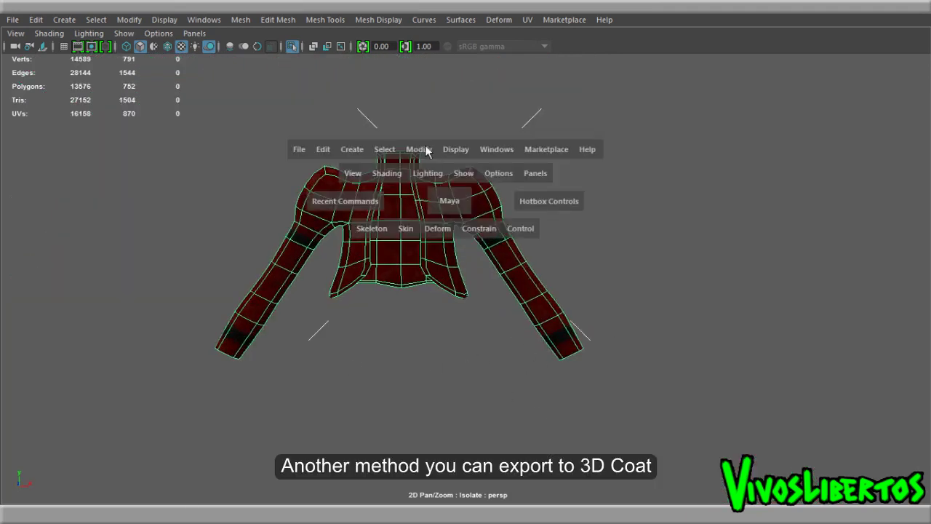
left_click(429, 152)
mouse_move(476, 475)
left_click(616, 407)
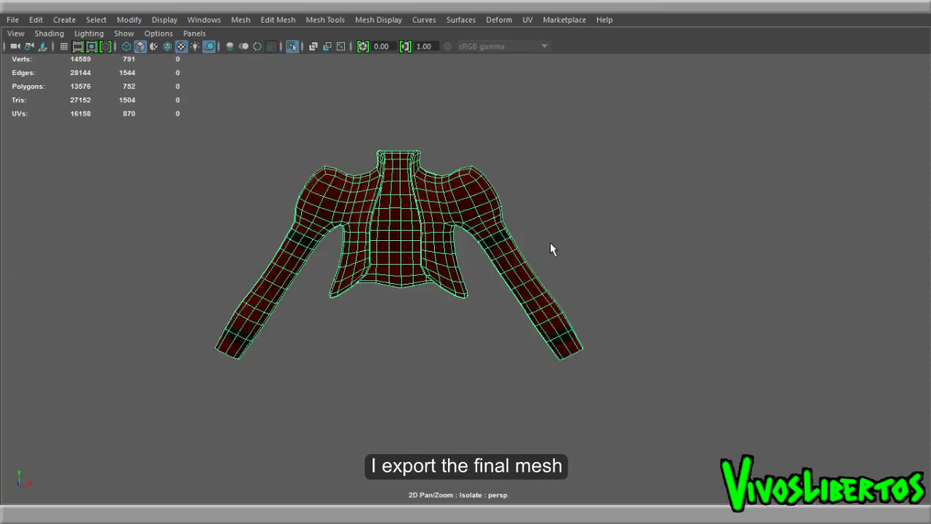
left_click_drag(551, 249, 314, 250, "alt")
left_click_drag(714, 391, 613, 243, "alt")
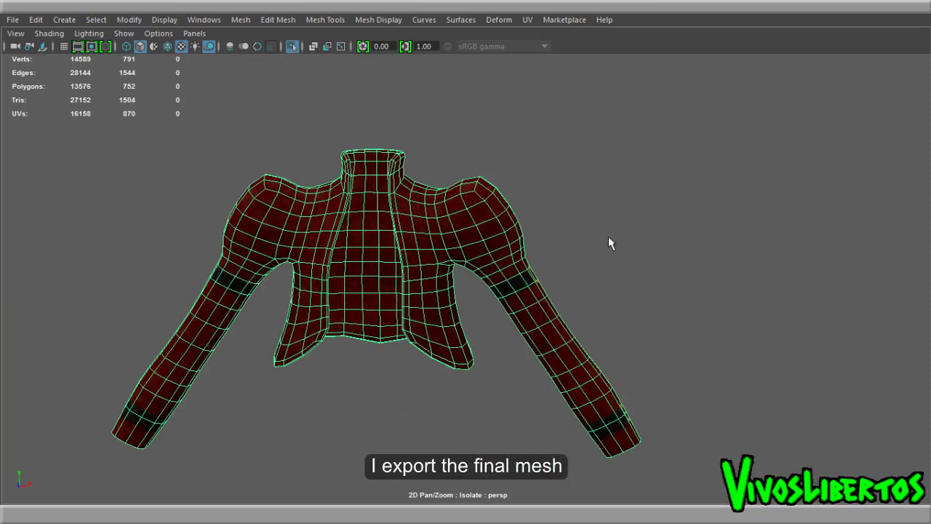
left_click(622, 228)
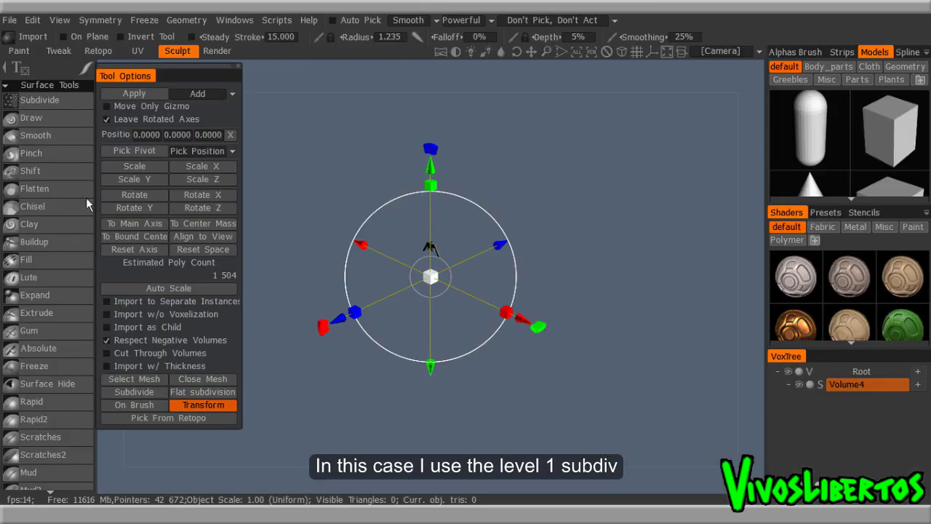
Step: Switch to 3D-Coat's Sculpt room and apply the imported jacket mesh to Volume4 without subdividing it
left_click(182, 417)
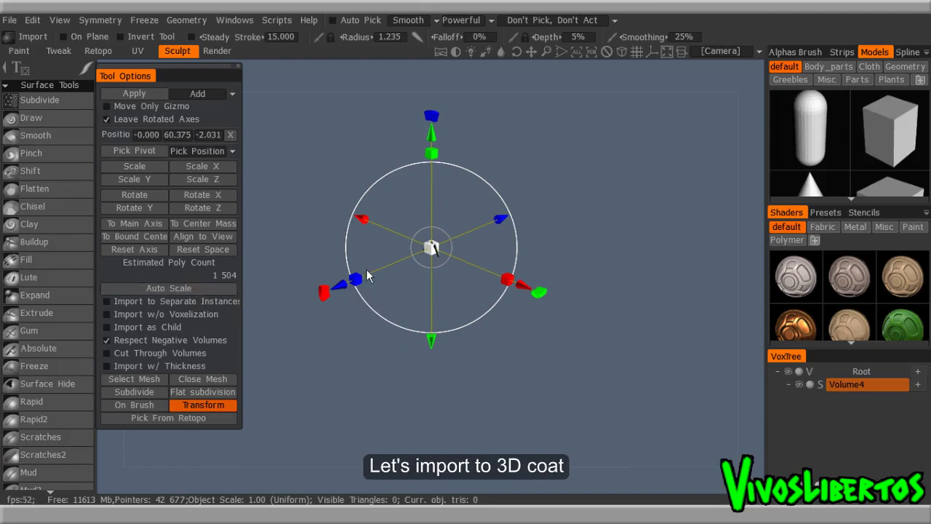
left_click(133, 94)
left_click(326, 308)
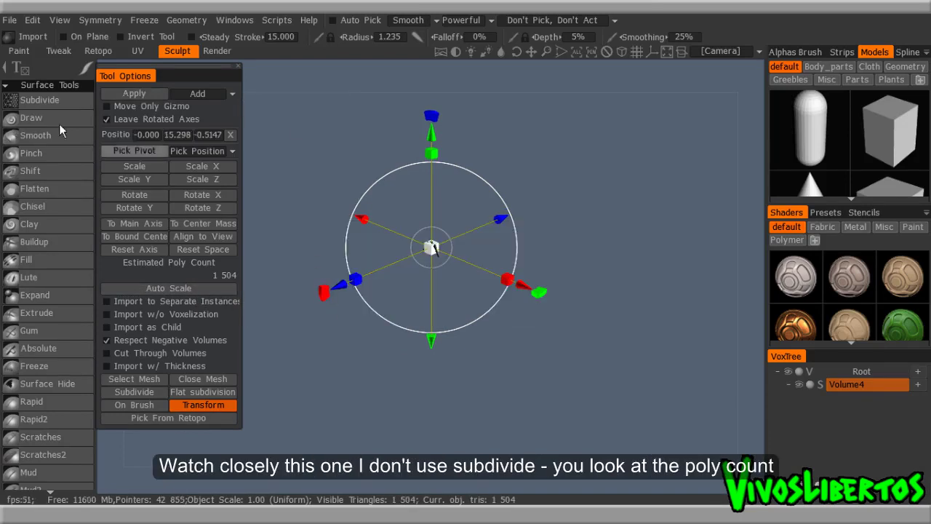
Step: Switch to the Draw tool and give the imported jacket the dark red Fabric shader
left_click(45, 117)
left_click(823, 227)
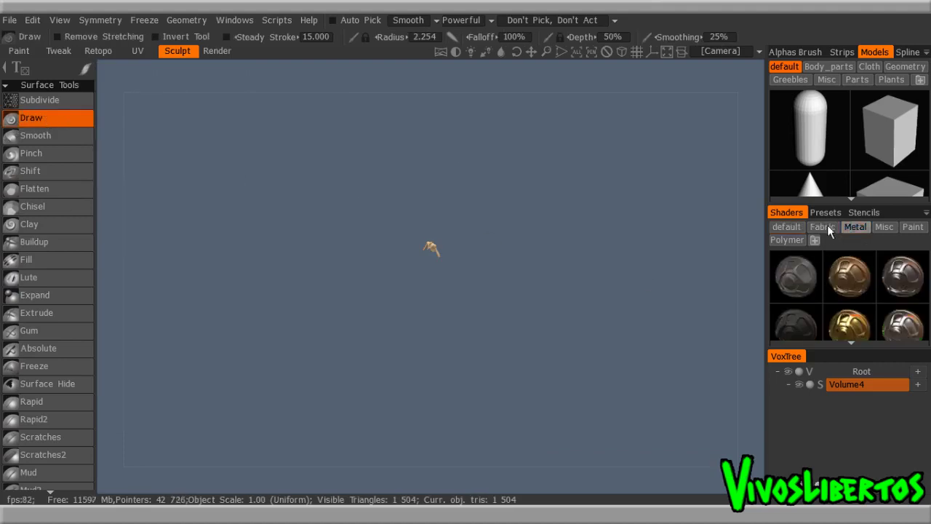
left_click(436, 329)
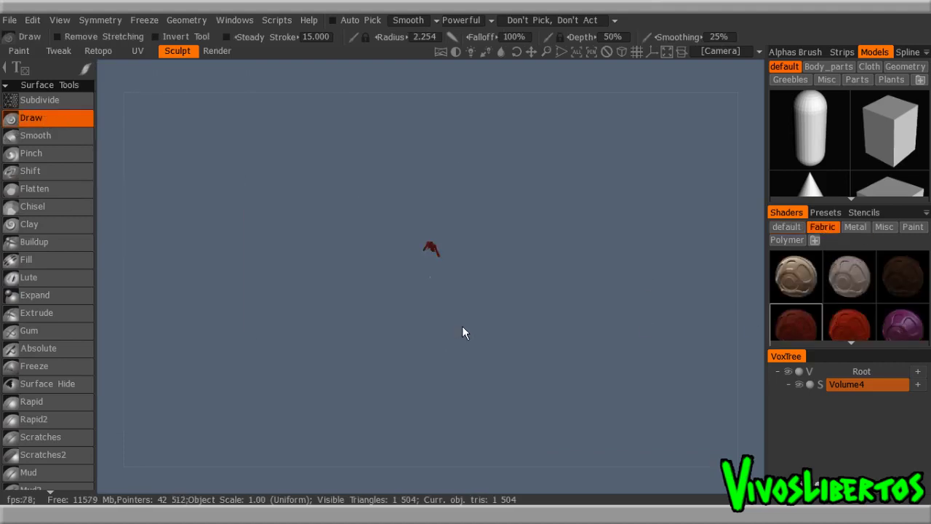
Step: Examine the unsubdivided jacket's triangulated wireframe and shaded surface from the back
scroll(586, 326, "down", 5)
middle_click_drag(585, 326, 497, 358)
left_click_drag(497, 357, 622, 371)
scroll(616, 424, "up", 5)
middle_click_drag(622, 370, 581, 425)
key("w")
key("w")
mouse_move(573, 388)
left_mouse_down()
mouse_move(454, 401)
mouse_move(378, 392)
left_mouse_up()
left_click_drag(485, 348, 393, 337)
scroll(407, 349, "up", 5)
middle_click_drag(452, 378, 504, 443)
key("w")
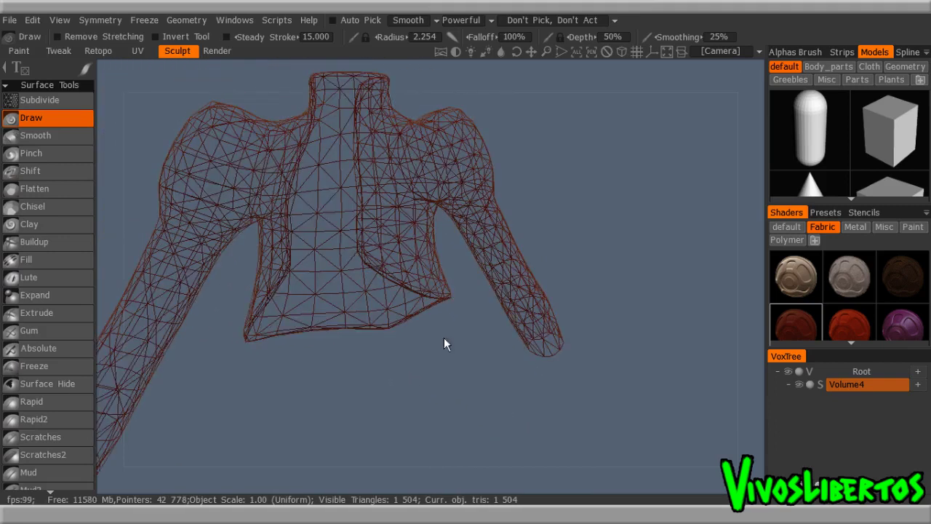
scroll(458, 350, "up", 4)
key("w")
Step: Compare the unsubdivided jacket's shaded surface with its wireframe from the front and around to the back
scroll(480, 361, "down", 5)
left_click_drag(481, 361, 731, 333)
scroll(582, 333, "down", 3)
left_click_drag(582, 333, 610, 340)
scroll(610, 347, "up", 3)
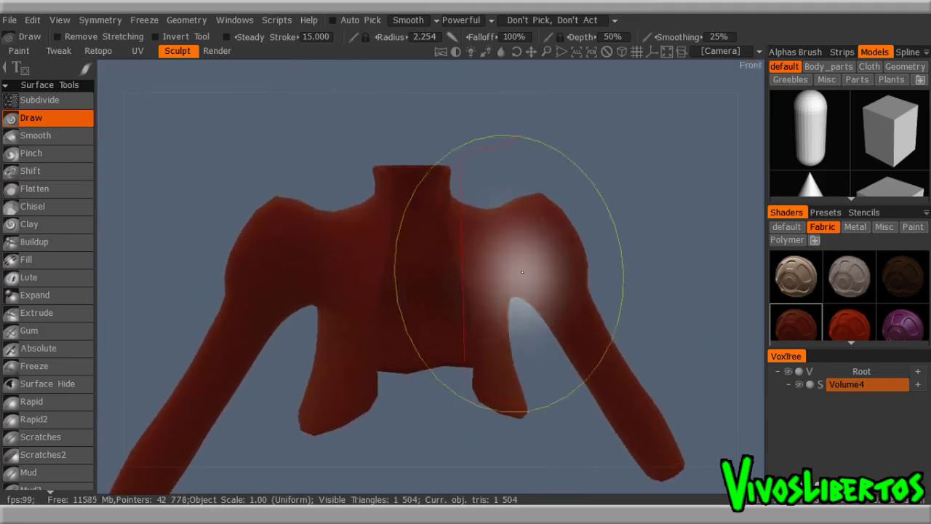
key("w")
scroll(629, 260, "down", 2)
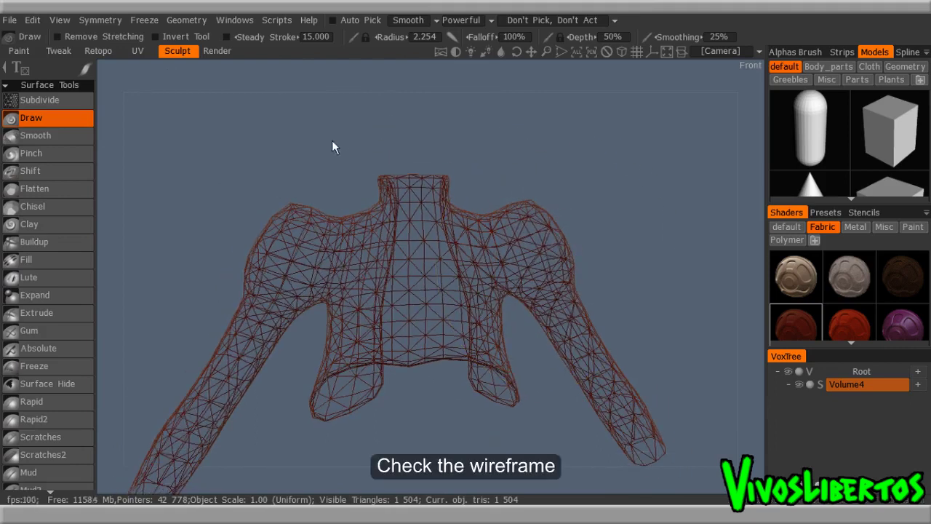
key("w")
left_click_drag(612, 267, 260, 268)
scroll(278, 282, "up", 5)
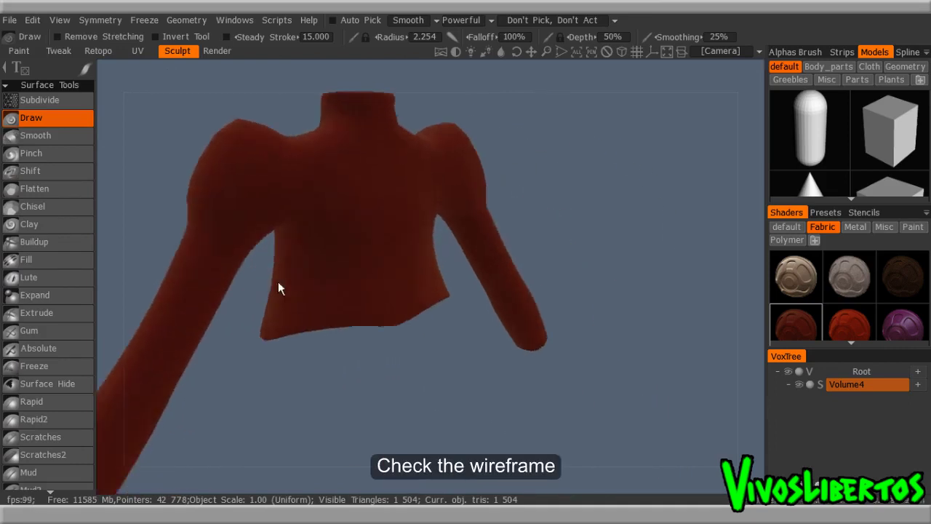
middle_click_drag(285, 286, 310, 358)
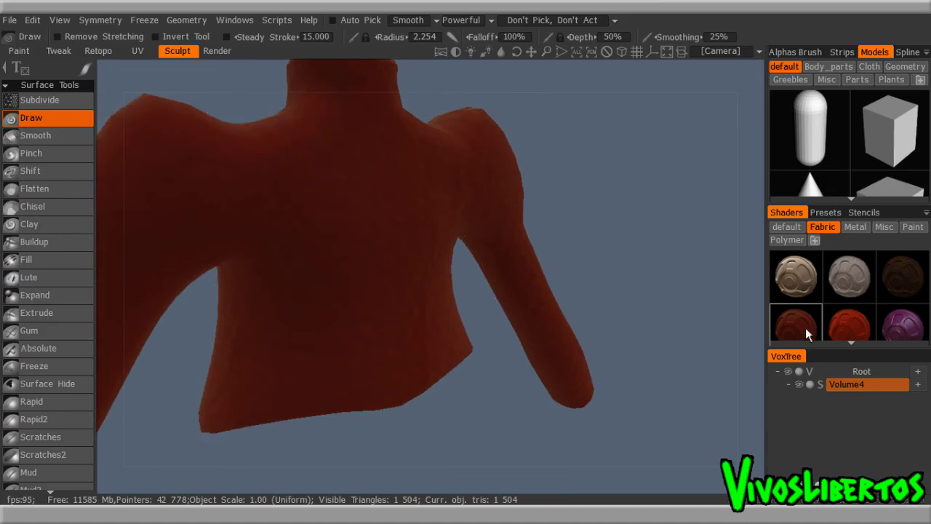
Step: Change the jacket's shader to the light beige Fabric material and check its wireframe
left_click(794, 275)
key("w")
key("w")
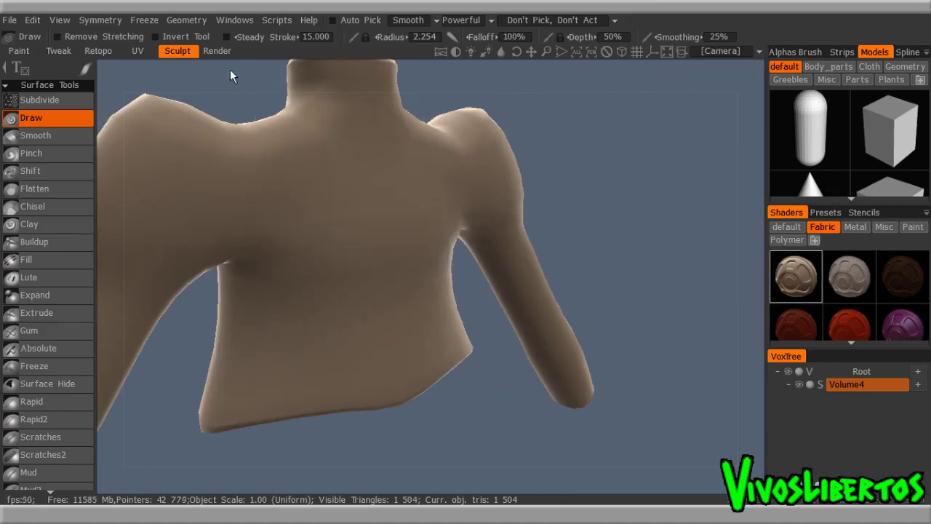
Step: Increase the jacket mesh's resolution once with Res+ and check its surface and wireframe from the front
left_click(186, 20)
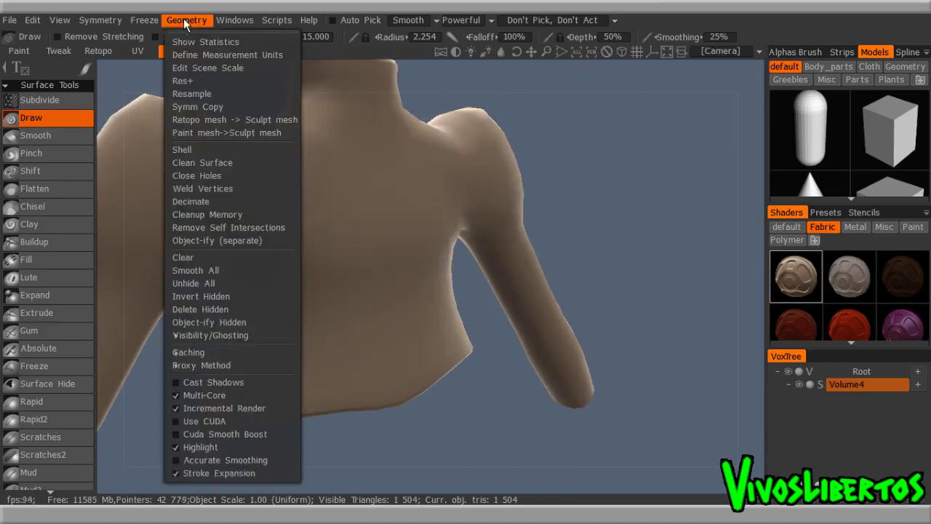
left_click(225, 83)
scroll(351, 192, "down", 4)
left_click_drag(488, 274, 581, 259, "alt")
scroll(581, 200, "down", 2)
scroll(581, 198, "up", 5)
key("w")
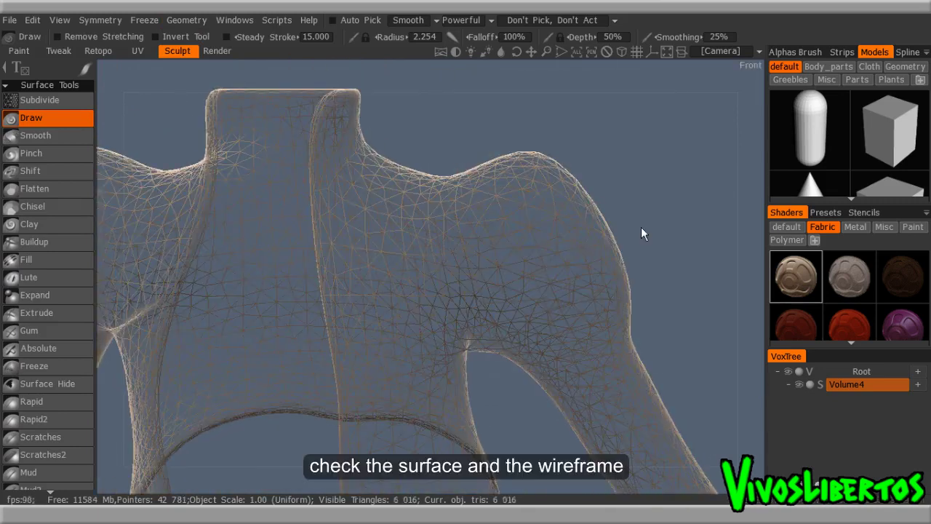
key("w")
Step: Apply Res+ to the jacket a second time and inspect the denser wireframe up close
left_click(178, 26)
left_click(178, 25)
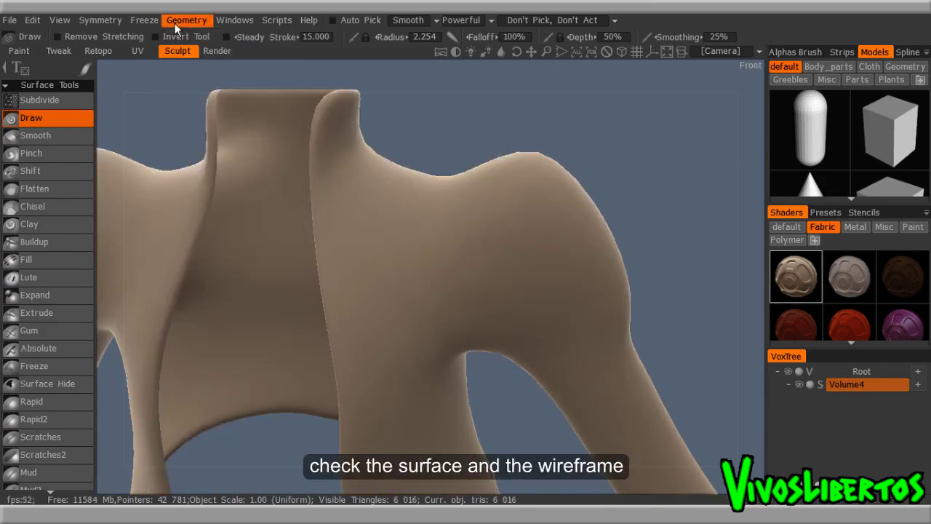
left_click(176, 25)
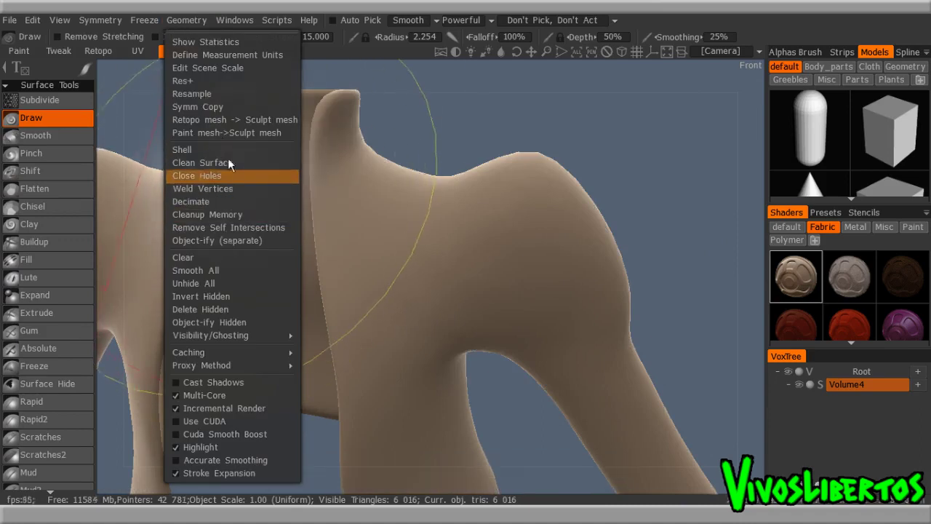
left_click(234, 96)
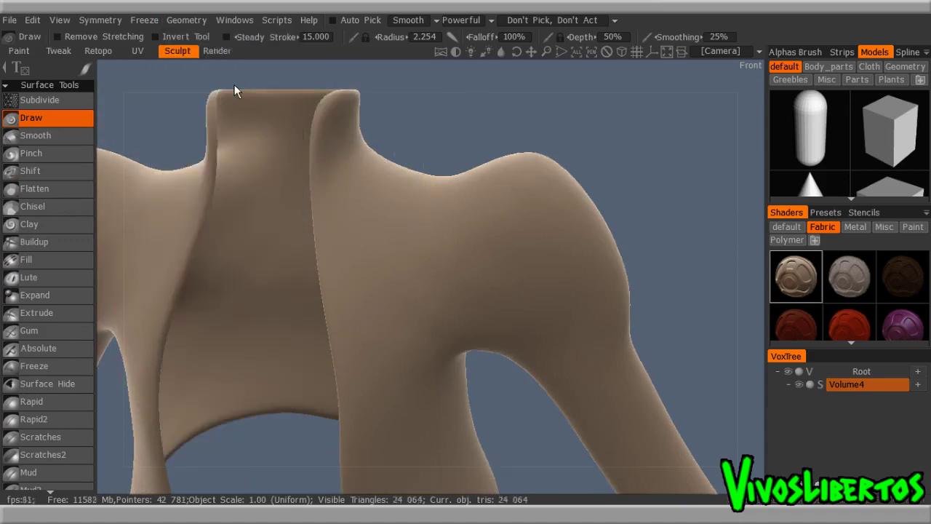
key("w")
scroll(375, 229, "up", 5)
scroll(379, 234, "up", 3)
middle_click_drag(400, 281, 514, 218)
scroll(508, 263, "down", 10)
scroll(511, 246, "up", 5)
Step: Raise the jacket's resolution two more levels with Res+ and check the resulting topology
left_click(201, 21)
left_click(202, 21)
left_click(200, 22)
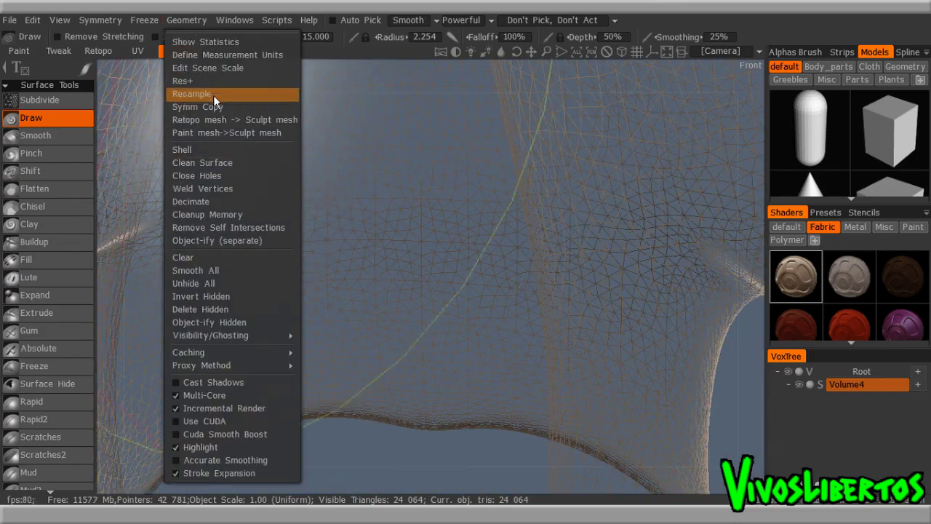
left_click(215, 93)
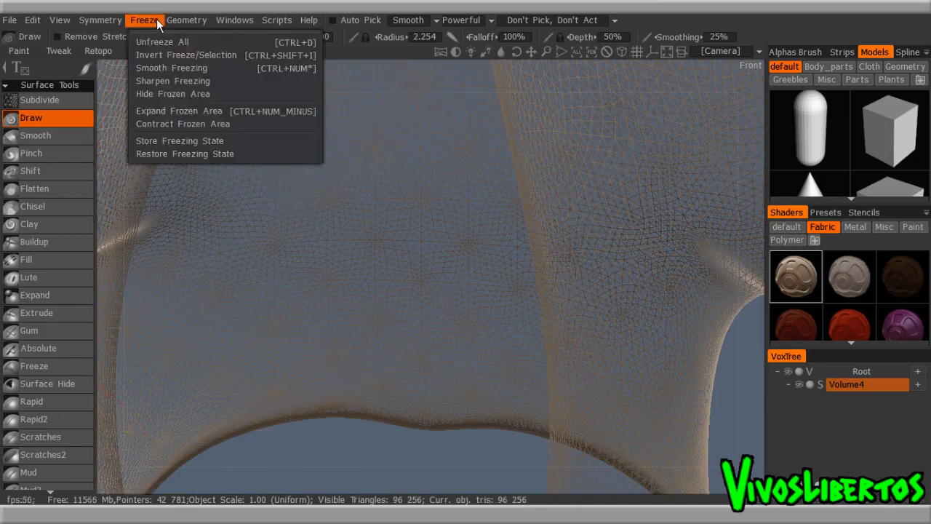
mouse_move(181, 20)
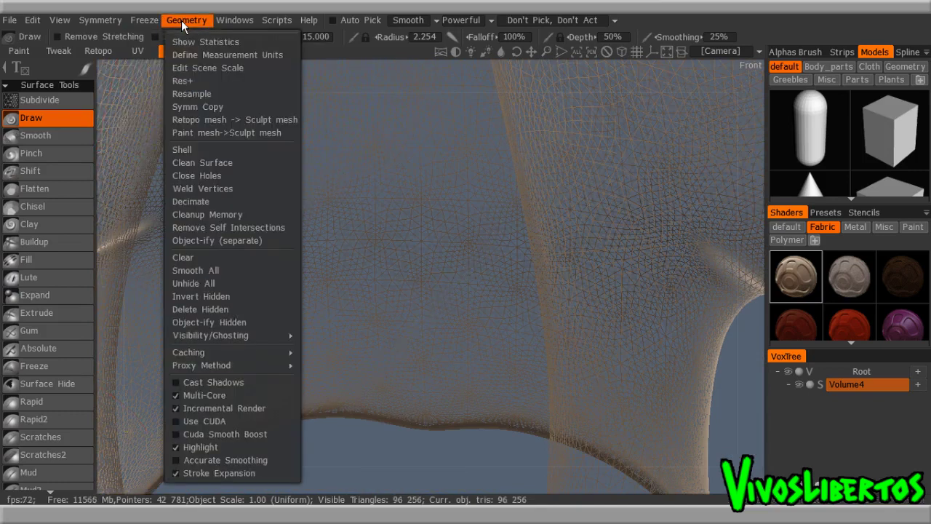
left_click(220, 82)
scroll(360, 246, "up", 5)
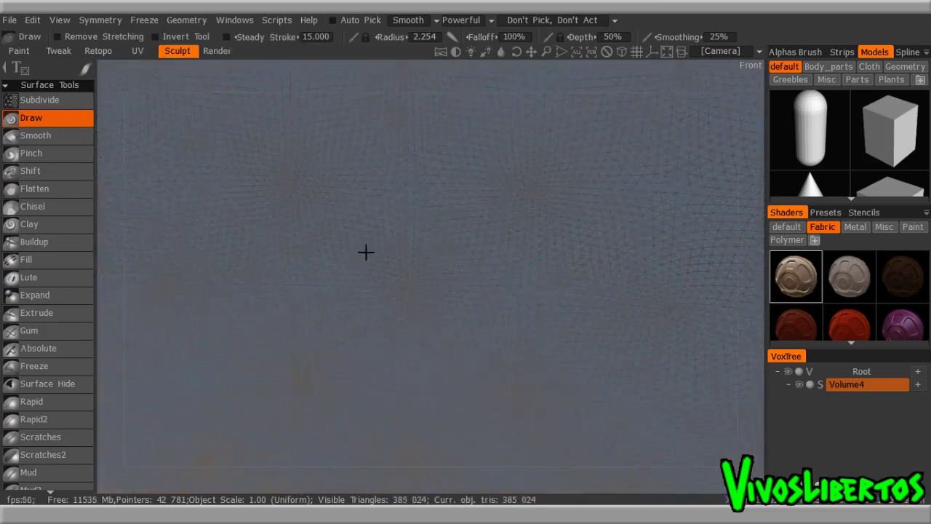
scroll(355, 179, "down", 6)
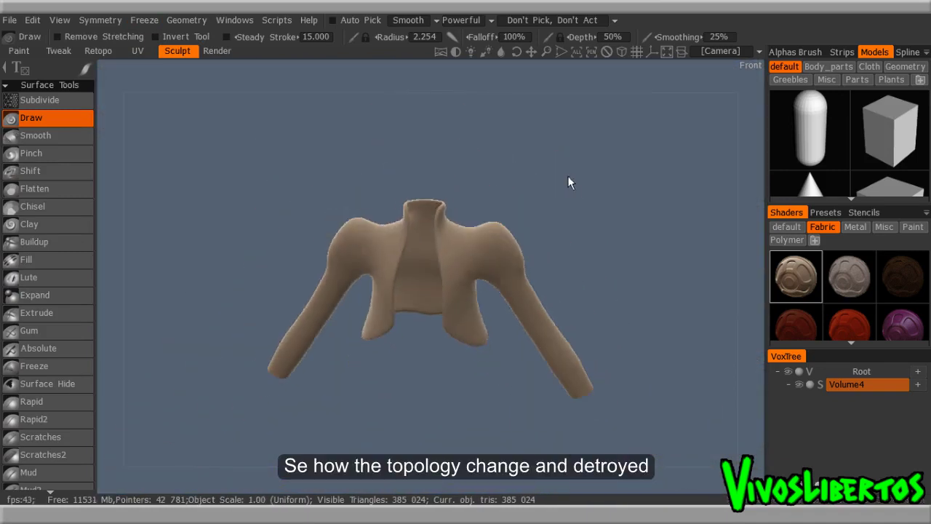
Step: Examine the high-resolution jacket's shaded surface from several angles and check its triangle count
left_click_drag(564, 171, 448, 205)
scroll(472, 232, "up", 4)
scroll(468, 222, "down", 4)
left_click_drag(509, 232, 507, 269)
mouse_move(508, 269)
right_mouse_down("alt")
mouse_move(501, 303)
mouse_move(492, 271)
right_mouse_up("alt")
left_click_drag(492, 271, 413, 295, "alt")
right_click_drag(414, 295, 373, 272, "alt")
left_click_drag(373, 273, 298, 254, "alt")
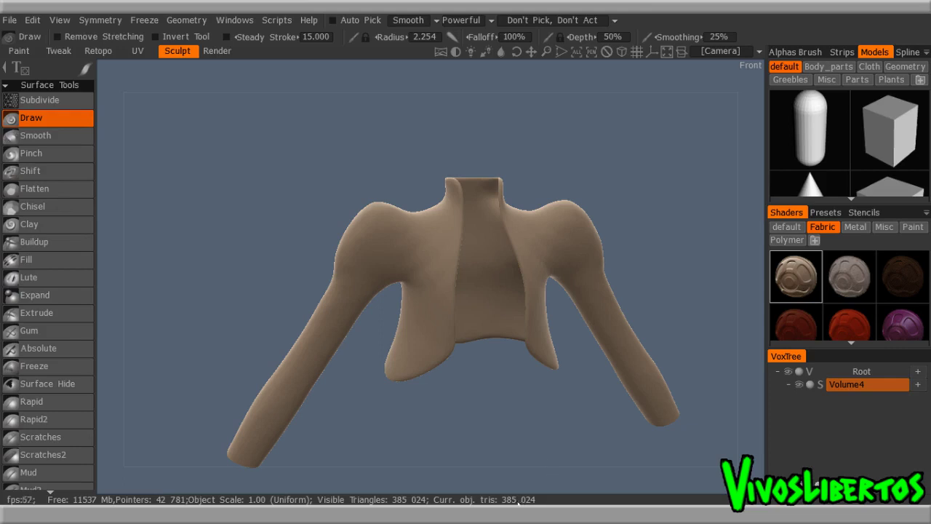
scroll(462, 357, "up", 3)
Step: Start a new Surface Sculpting scene and open TEST.fbx for import
left_click(11, 21)
left_click(11, 22)
mouse_move(94, 67)
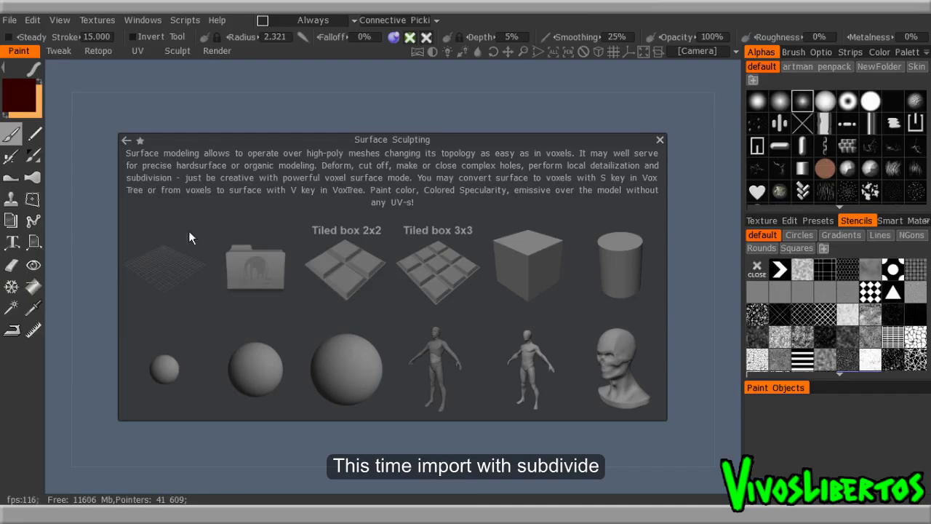
left_click(259, 262)
scroll(446, 174, "down", 5)
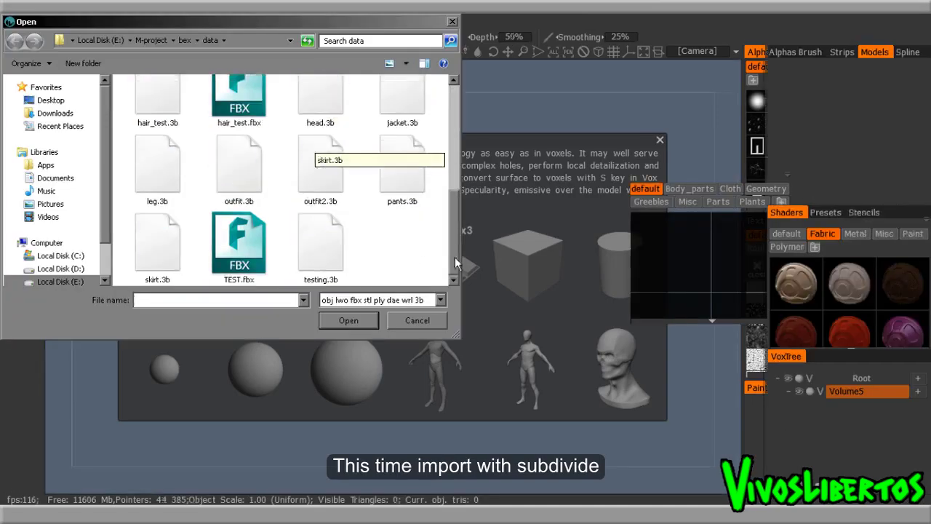
left_click(255, 260)
left_click(347, 321)
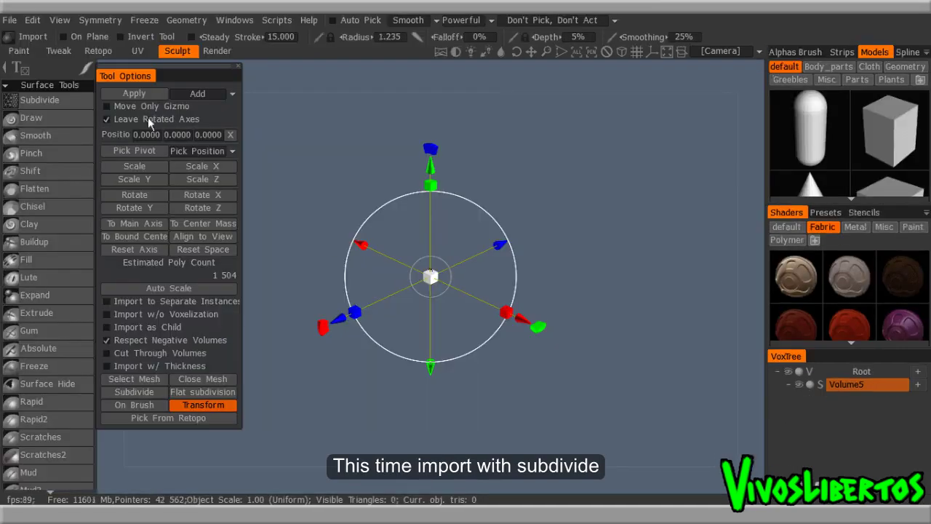
Step: Auto-scale the imported jacket, subdivide it four times to 385 024 polygons, and apply it to Volume5
left_click(172, 286)
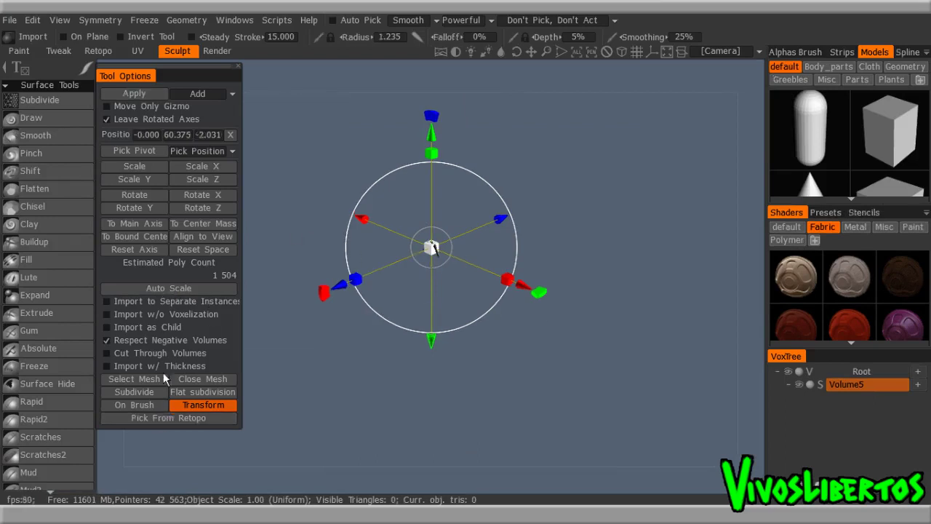
left_click(153, 390)
left_click(154, 390)
left_click(153, 390)
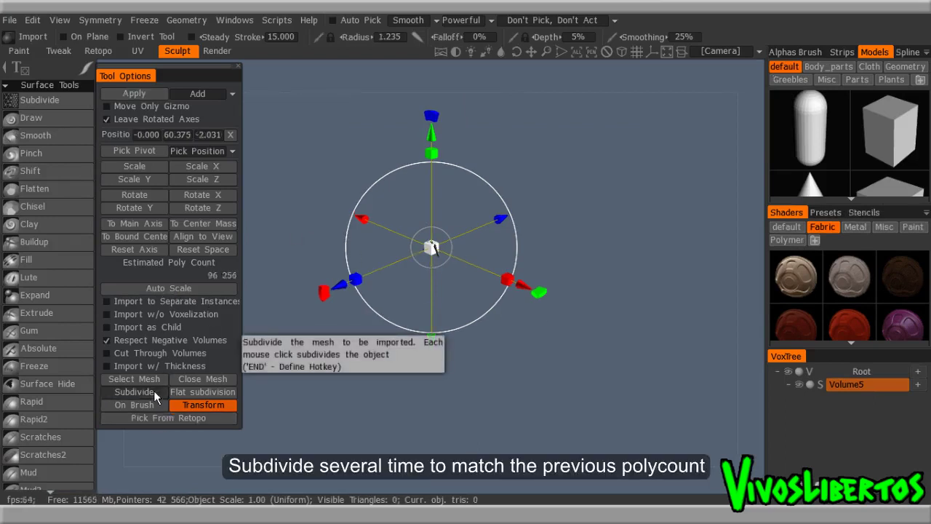
left_click(154, 390)
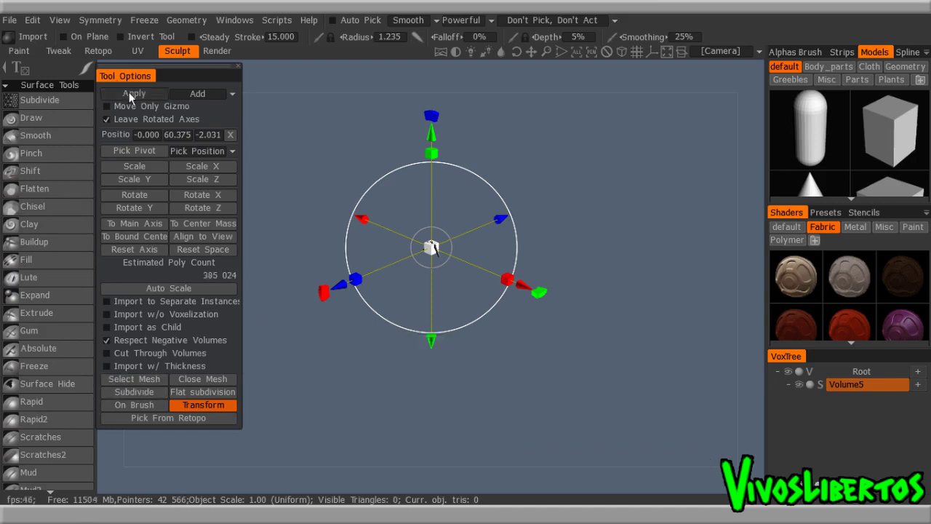
left_click(337, 309)
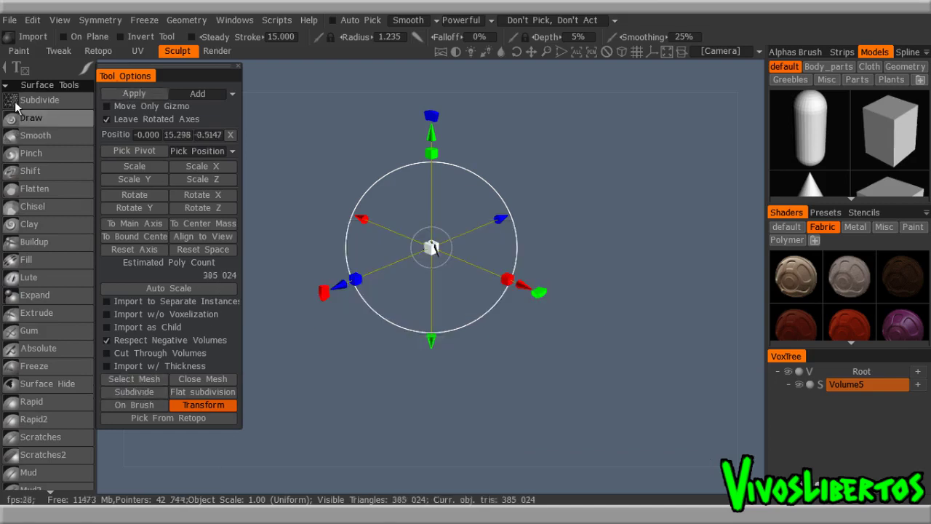
Step: Switch to the Draw tool and examine the import-subdivided jacket's shaded surface from the front
left_click(42, 120)
right_click_drag(443, 229, 486, 272)
middle_click_drag(486, 272, 471, 349)
right_click_drag(470, 349, 495, 272)
middle_click_drag(495, 273, 498, 407)
left_click_drag(499, 407, 563, 338)
mouse_move(564, 338)
right_mouse_down()
mouse_move(583, 320)
mouse_move(580, 258)
right_mouse_up()
middle_click_drag(579, 258, 486, 363)
right_click_drag(487, 363, 489, 398)
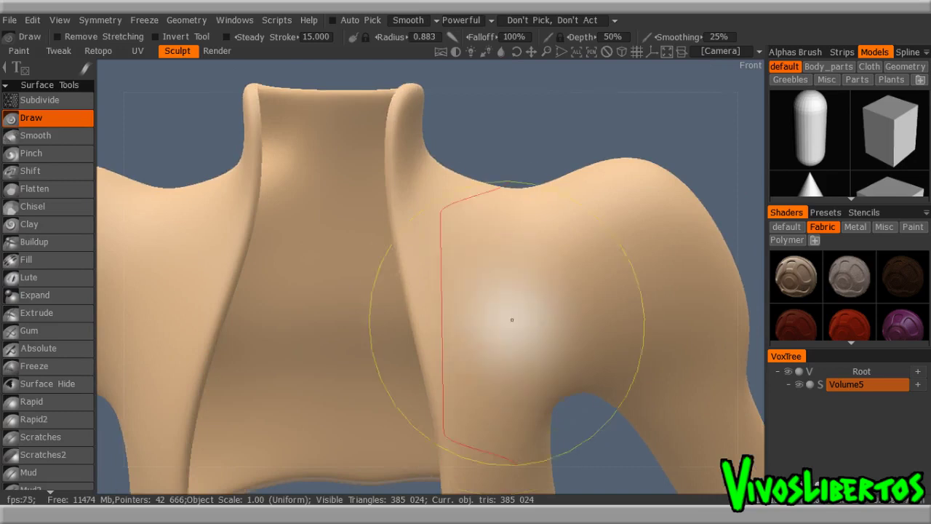
Step: Inspect the import-subdivided jacket's wireframe closely to judge how evenly its triangles are spread
key("w")
right_click_drag(557, 225, 520, 257)
left_click_drag(519, 257, 427, 272)
right_click_drag(428, 272, 392, 210)
scroll(438, 261, "up", 10)
left_click_drag(392, 210, 607, 216, "alt")
right_click_drag(607, 216, 616, 249, "alt")
middle_click_drag(616, 249, 490, 295, "alt")
right_click_drag(490, 295, 486, 283, "alt")
left_click_drag(486, 283, 509, 283, "alt")
scroll(510, 285, "up", 3)
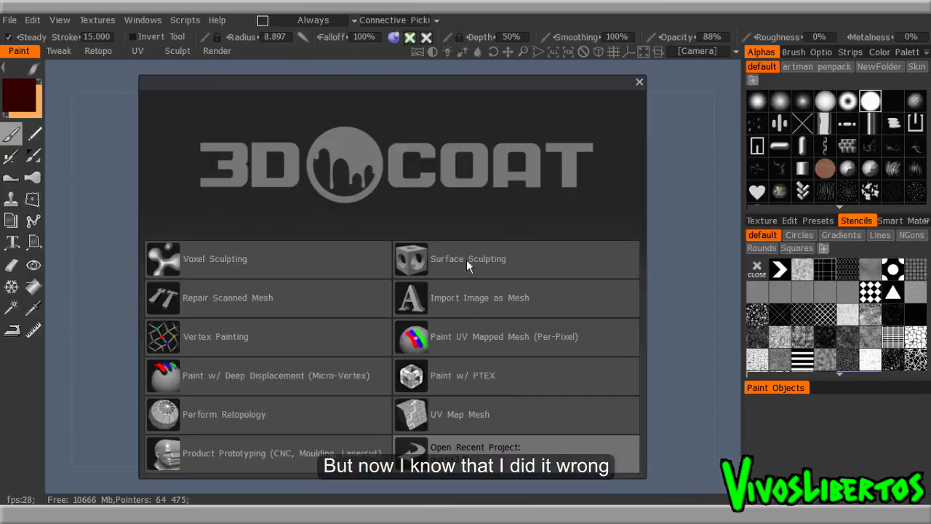
left_click(466, 260)
left_click(263, 266)
left_click(246, 190)
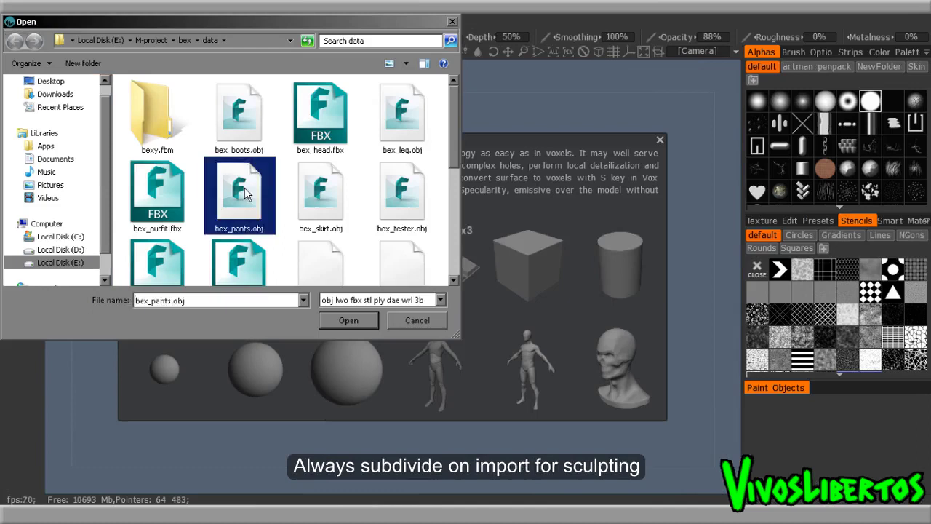
key("t")
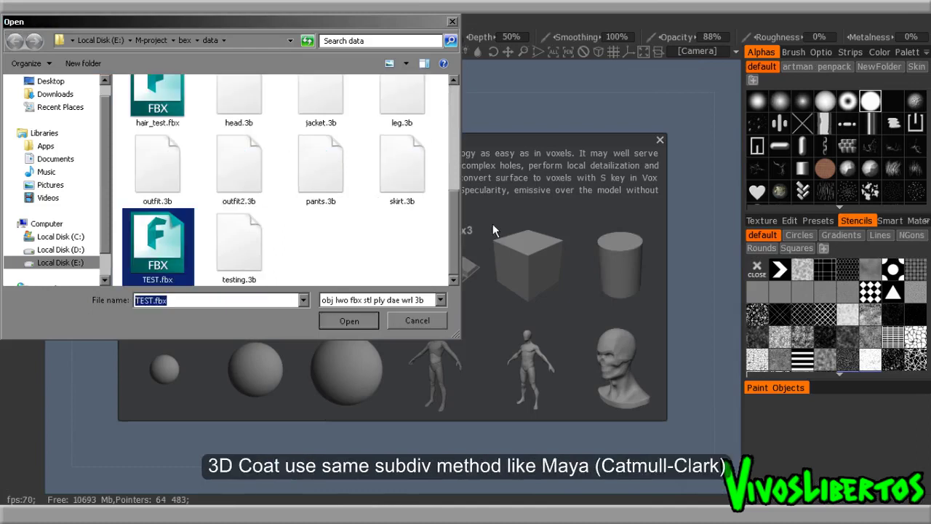
key("Return")
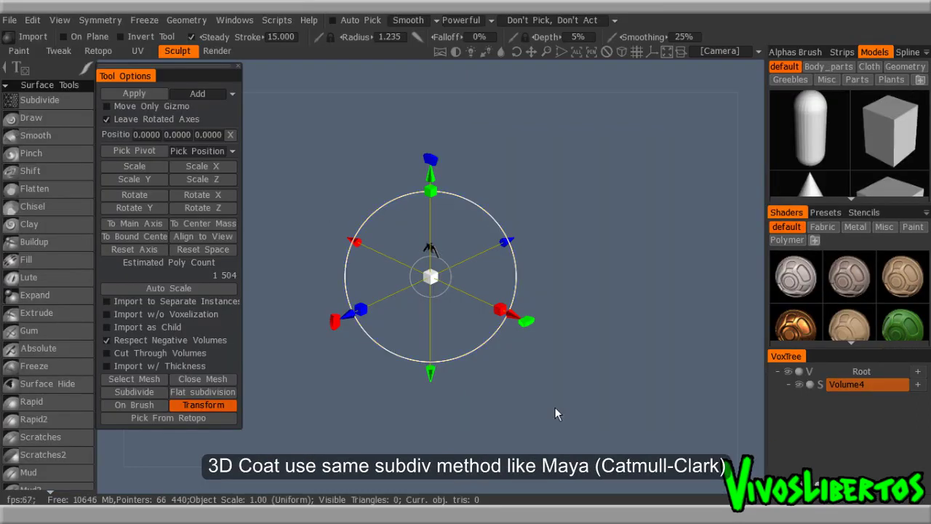
Step: Start a fresh Surface Sculpting scene, open TEST.fbx for import, and auto-scale the jacket mesh
left_click(9, 21)
left_click(15, 40)
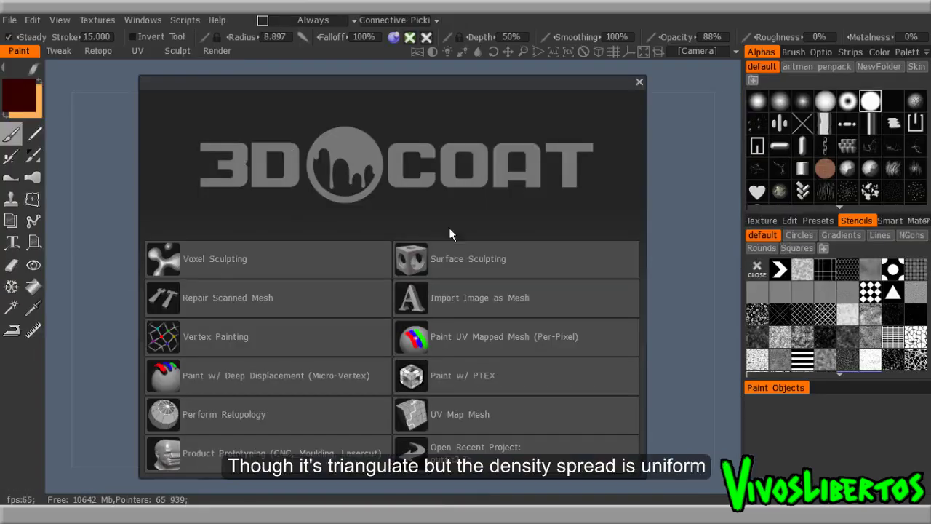
left_click(490, 273)
left_click(280, 255)
left_click(171, 259)
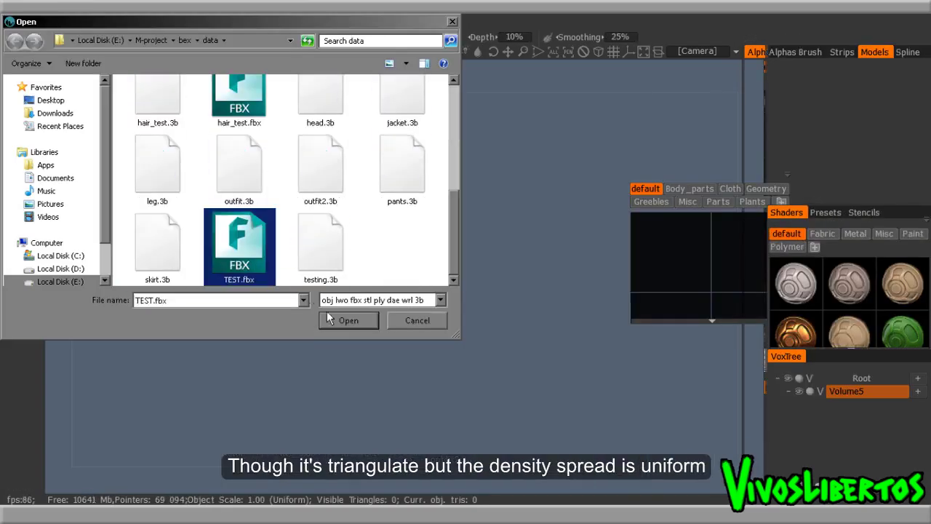
key("Return")
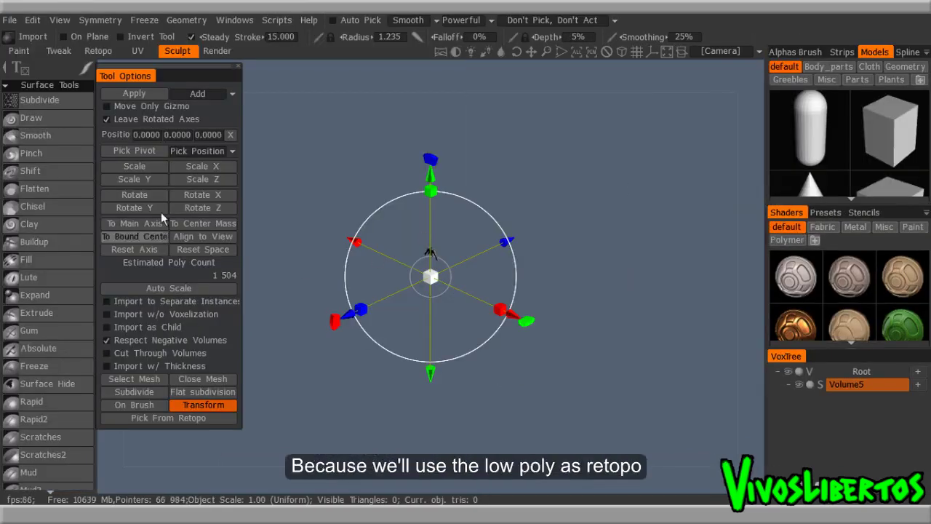
left_click(194, 288)
left_click(136, 418)
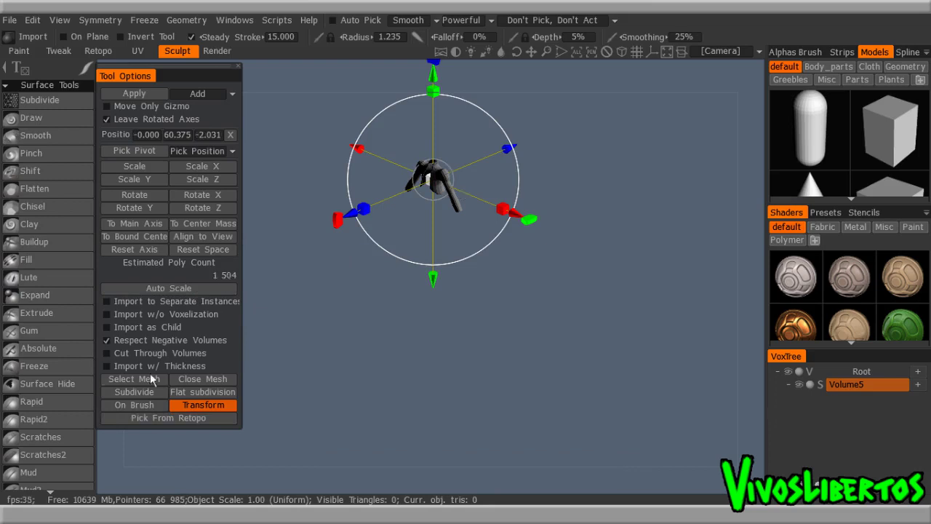
Step: Subdivide the imported jacket four times and apply it to Volume5, keeping the object's initial scale and position for export
left_click(146, 392)
left_click(147, 392)
left_click(139, 391)
left_click(131, 93)
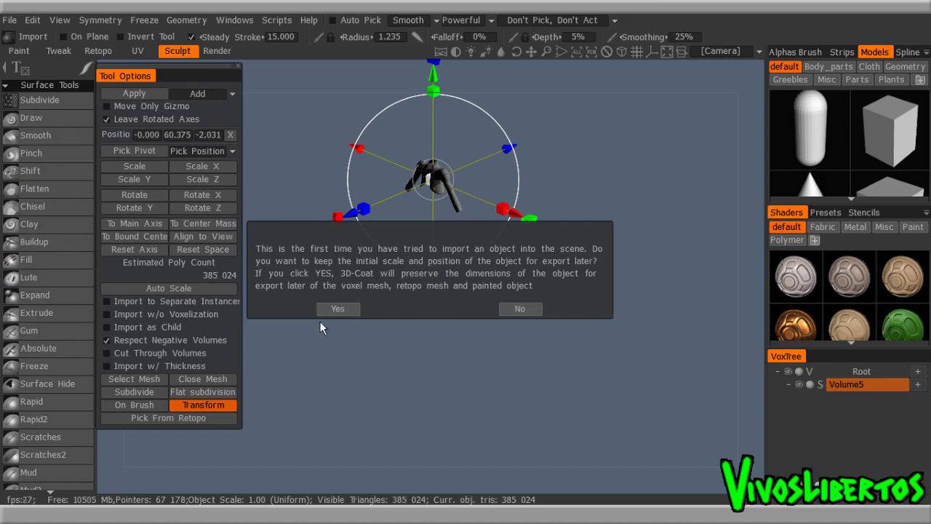
left_click(340, 309)
Step: Sculpt diagonal and near-horizontal folds across the jacket's back with the Draw tool
left_click(56, 118)
right_click_drag(513, 390, 476, 294)
middle_click_drag(477, 294, 521, 339)
left_click_drag(520, 339, 609, 324)
right_click_drag(609, 324, 717, 357)
middle_click_drag(717, 356, 563, 295)
right_click_drag(563, 294, 602, 282)
right_click_drag(560, 328, 432, 298)
scroll(432, 297, "up", 5)
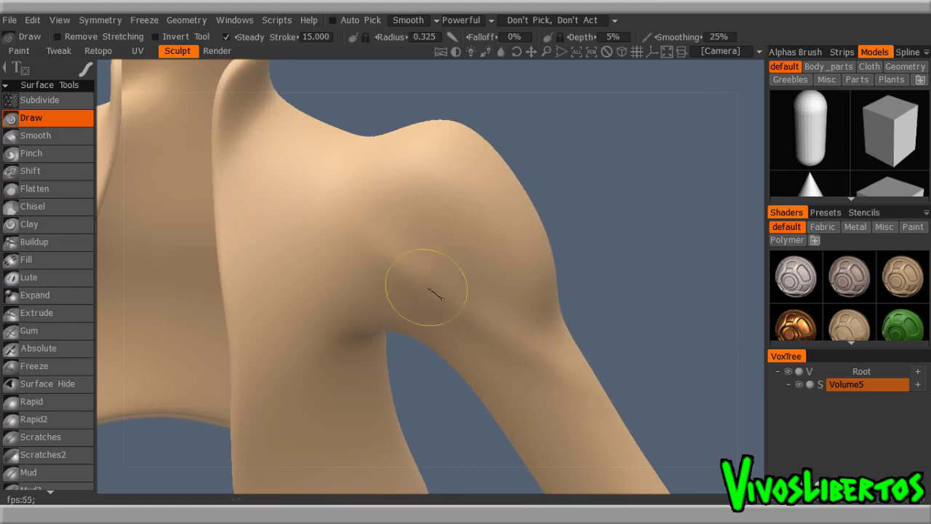
mouse_move(590, 406)
left_mouse_down("alt")
mouse_move(372, 316)
mouse_move(305, 320)
mouse_move(434, 330)
mouse_move(298, 262)
mouse_move(221, 385)
left_mouse_up("alt")
mouse_move(279, 269)
left_mouse_down()
mouse_move(224, 383)
mouse_move(279, 339)
mouse_move(278, 265)
left_mouse_up()
left_click_drag(211, 220, 429, 338)
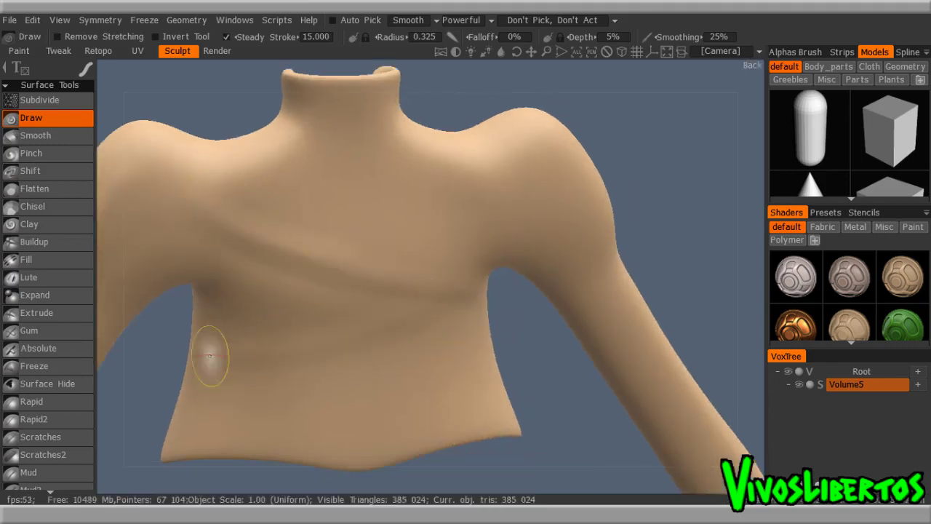
left_click_drag(199, 385, 465, 363)
left_click_drag(214, 407, 487, 382)
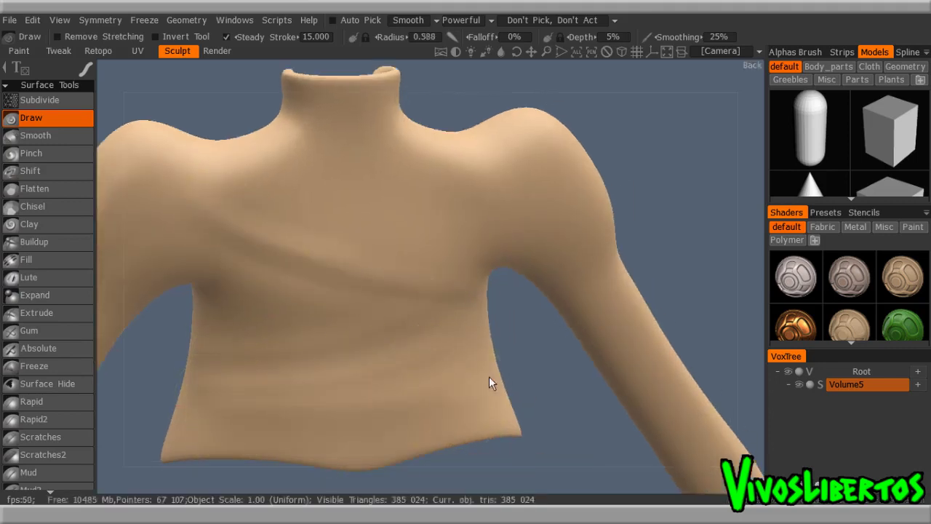
Step: Sculpt folds around the jacket's shoulder, armpit and upper sleeve with the Draw tool at radius 0.588
left_click_drag(370, 245, 484, 264, "alt")
middle_click_drag(560, 386, 436, 218, "alt")
left_click_drag(400, 251, 454, 254)
left_click_drag(465, 226, 559, 295)
mouse_move(449, 239)
left_mouse_down()
mouse_move(470, 229)
mouse_move(524, 240)
left_mouse_up()
mouse_move(544, 315)
left_mouse_down()
mouse_move(584, 357)
mouse_move(451, 363)
left_mouse_up()
mouse_move(435, 249)
left_mouse_down()
mouse_move(328, 296)
mouse_move(344, 291)
left_mouse_up()
mouse_move(452, 226)
left_mouse_down()
mouse_move(343, 282)
mouse_move(371, 342)
mouse_move(579, 322)
left_mouse_up()
right_click_drag(578, 322, 592, 269, "alt")
left_click_drag(592, 269, 623, 281, "alt")
right_click_drag(623, 280, 646, 289, "alt")
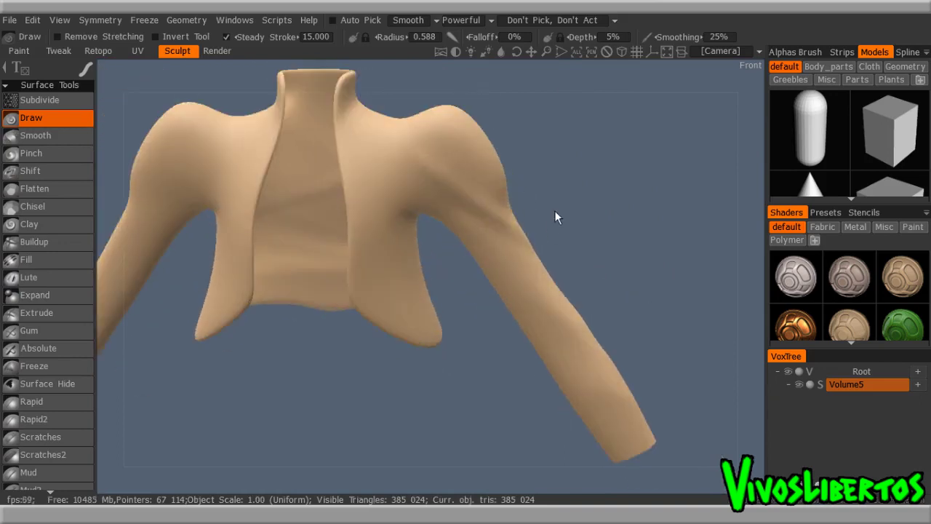
Step: Import TEST.fbx as a retopo mesh and apply it without snapping its topology to the voxel mesh
left_click(10, 19)
mouse_move(73, 193)
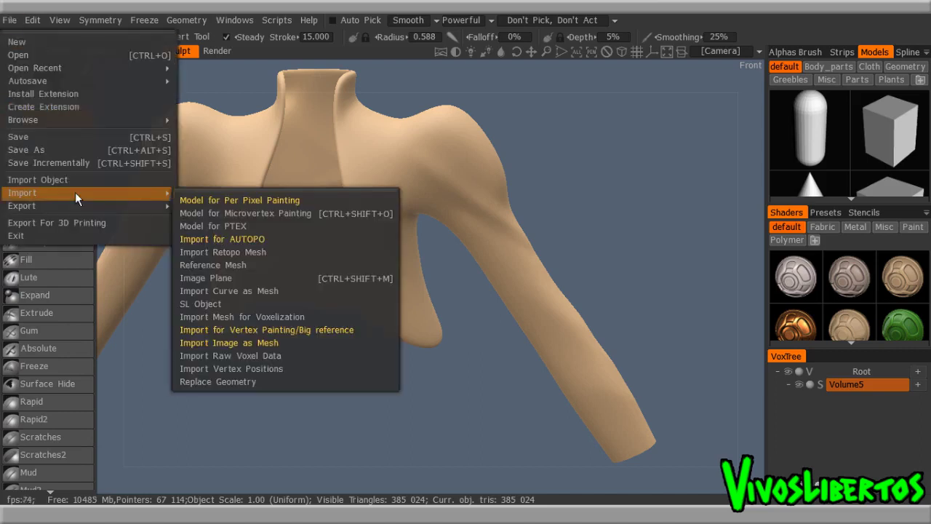
left_click(259, 254)
scroll(291, 182, "down", 2)
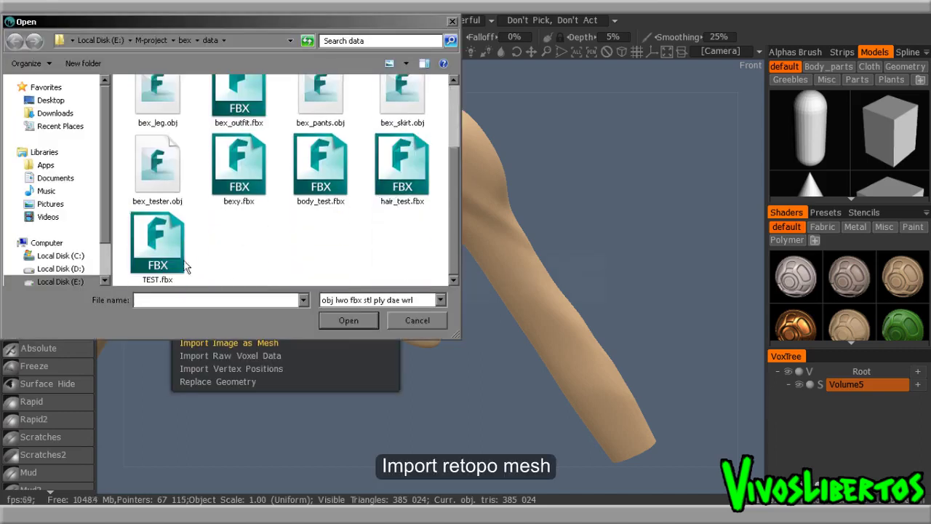
left_click(174, 251)
key("Return")
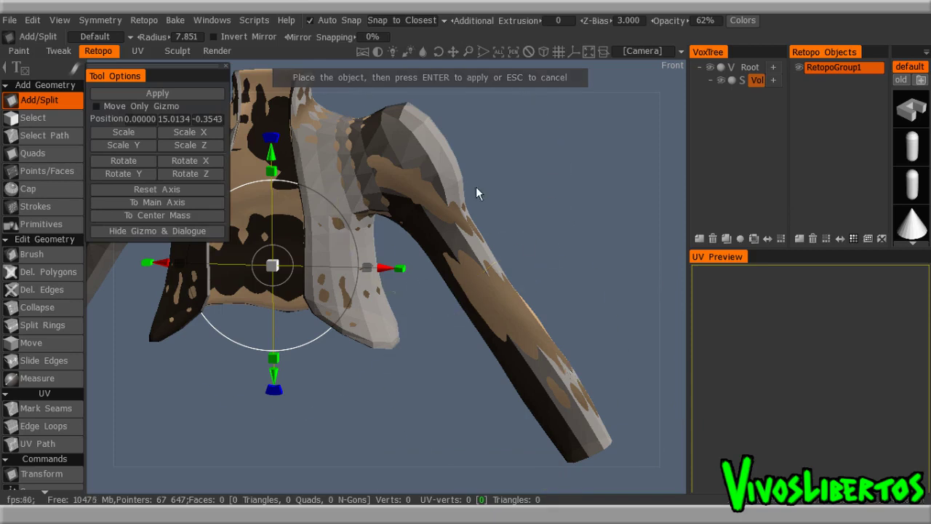
left_click(155, 94)
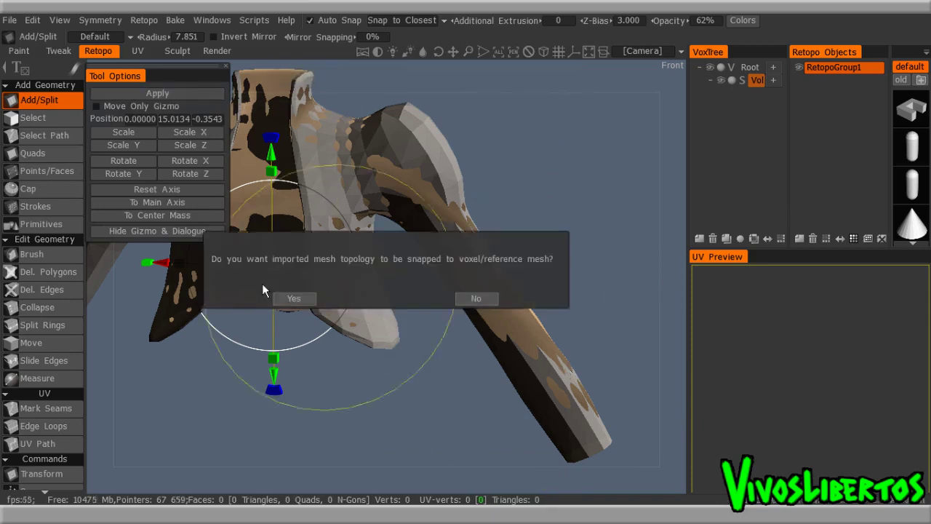
left_click(474, 300)
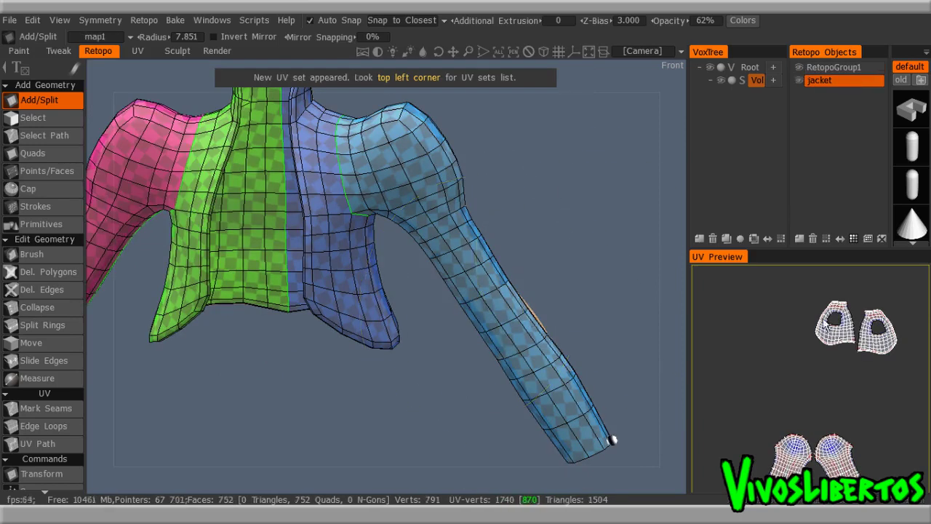
Step: Start Bake w/ Normal Map (Per-Pixel) for the jacket and set the inside and outside scan depths to 1
scroll(521, 262, "down", 3)
scroll(538, 262, "up", 10)
scroll(533, 255, "down", 6)
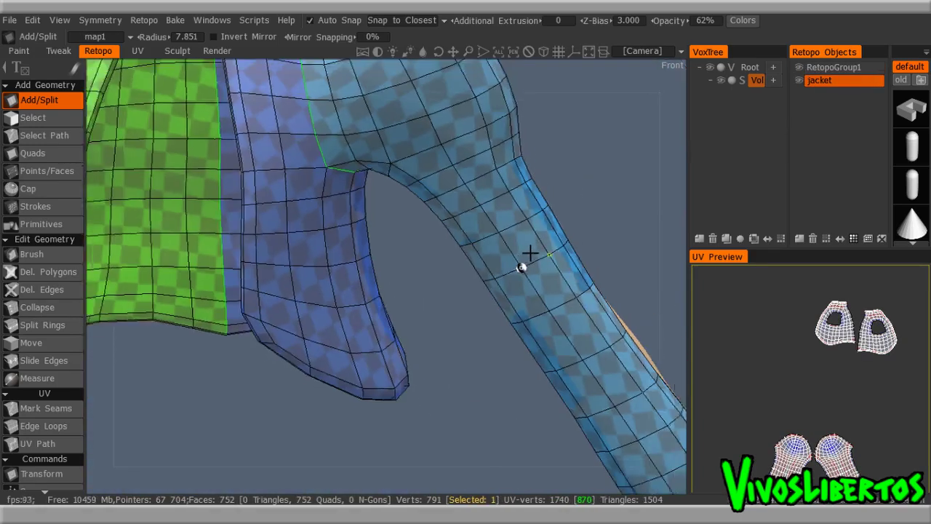
scroll(467, 285, "down", 5)
left_click_drag(468, 287, 482, 290, "alt")
middle_click_drag(469, 269, 516, 281, "alt")
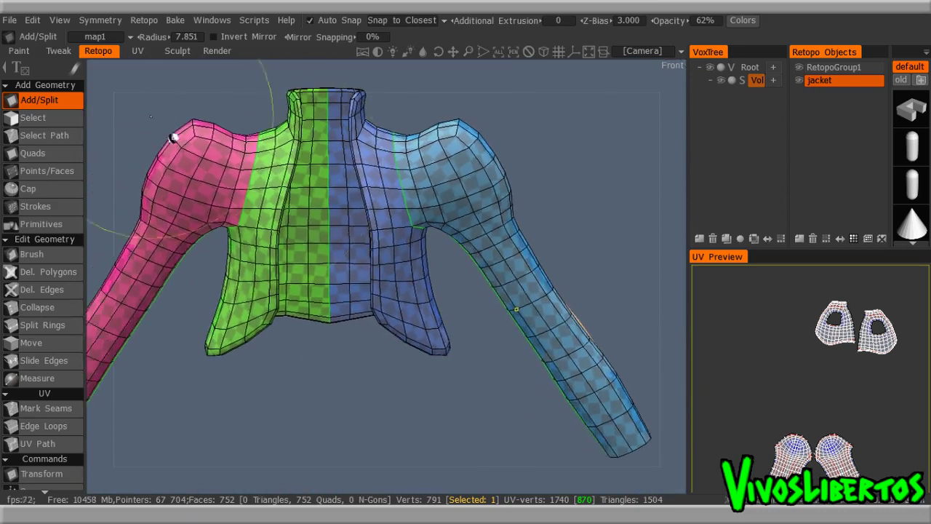
mouse_move(170, 26)
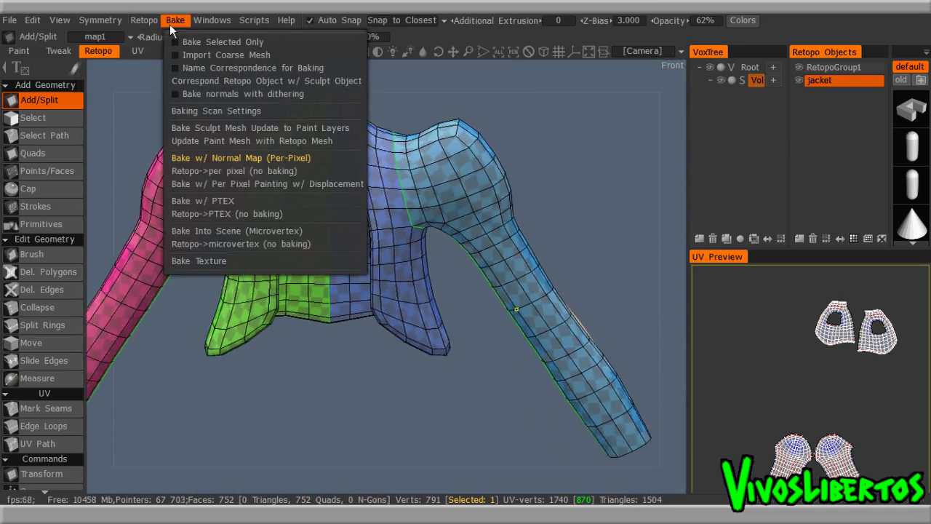
left_click(242, 158)
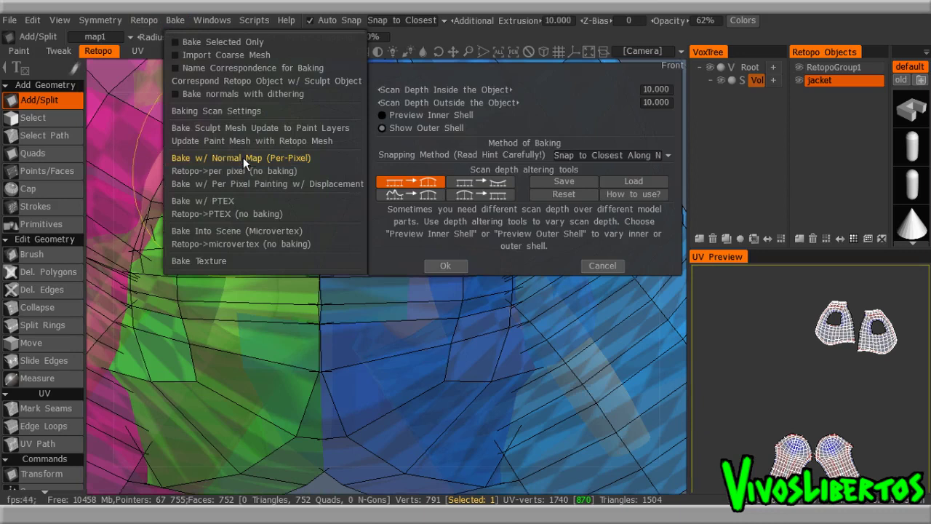
scroll(394, 363, "down", 5)
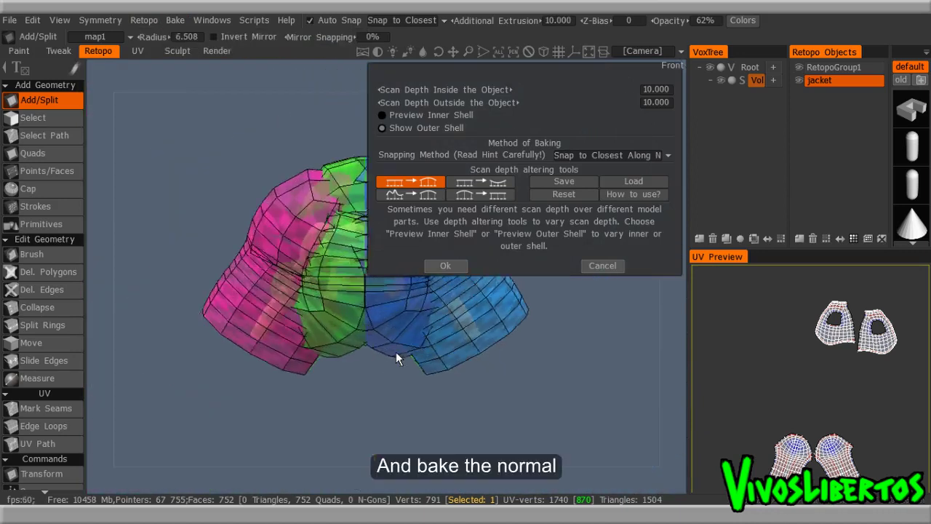
scroll(396, 352, "up", 3)
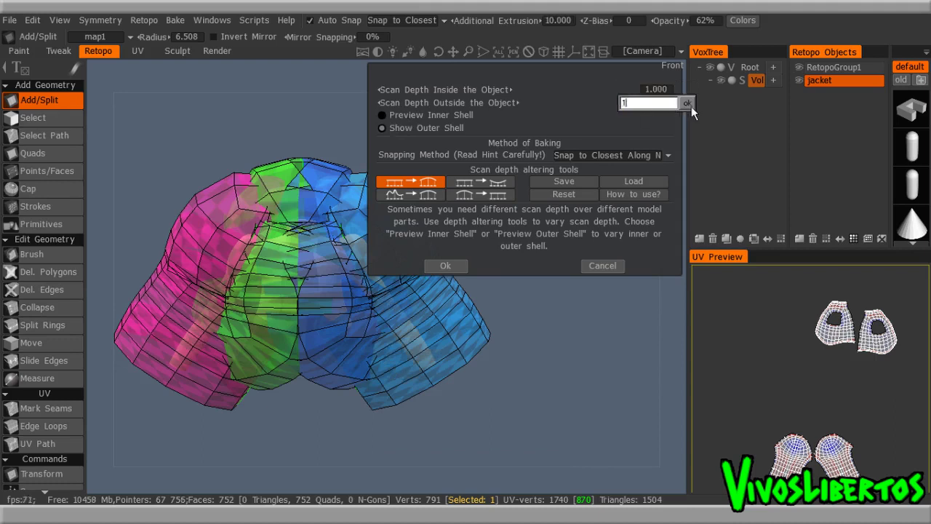
left_click(691, 105)
Step: Reduce both scan depths to 0.2 and bake the normal map with local occlusion at a 1024 by 1024 texture size
scroll(472, 324, "up", 3)
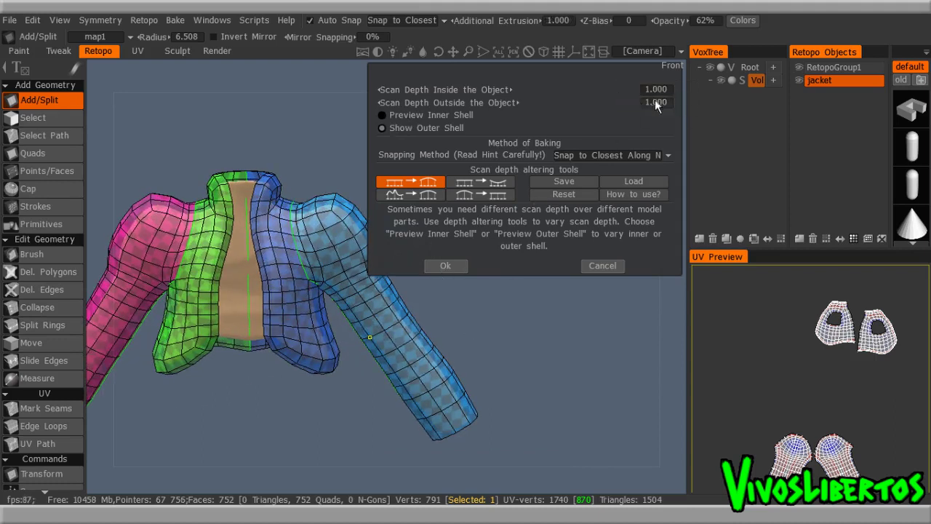
type(".2")
key("Return")
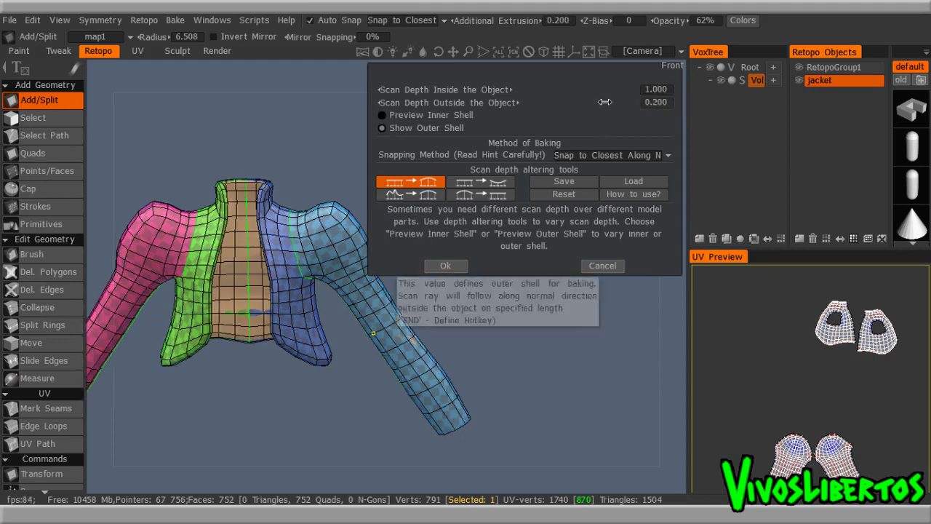
left_click(662, 91)
type(".2")
key("Return")
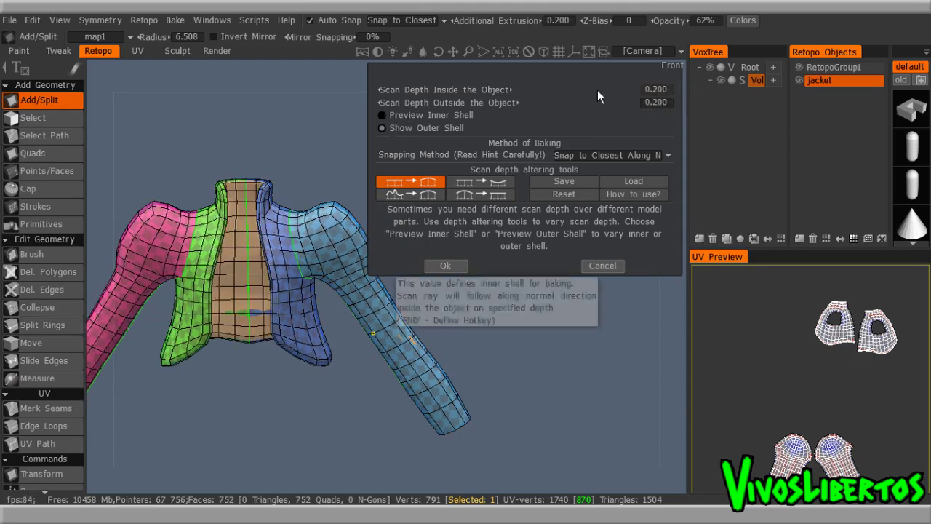
left_click(445, 265)
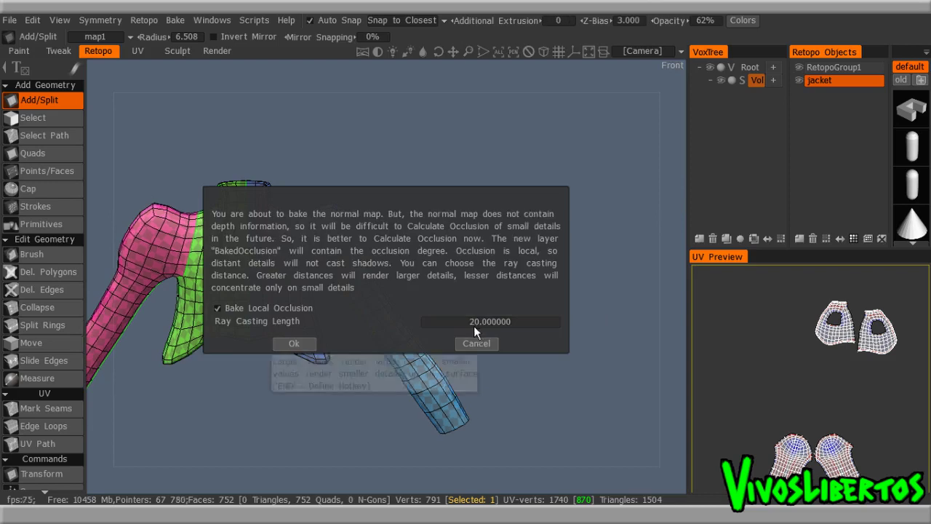
left_click(292, 343)
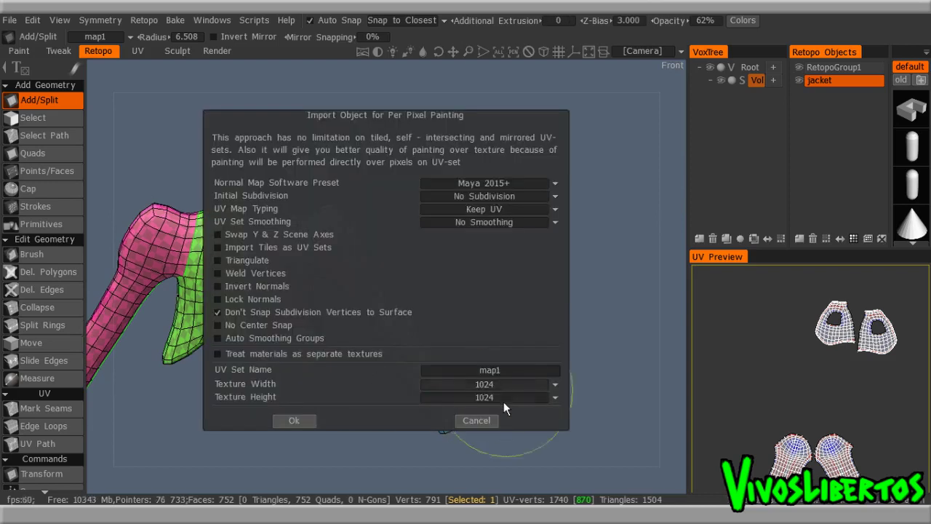
left_click(308, 421)
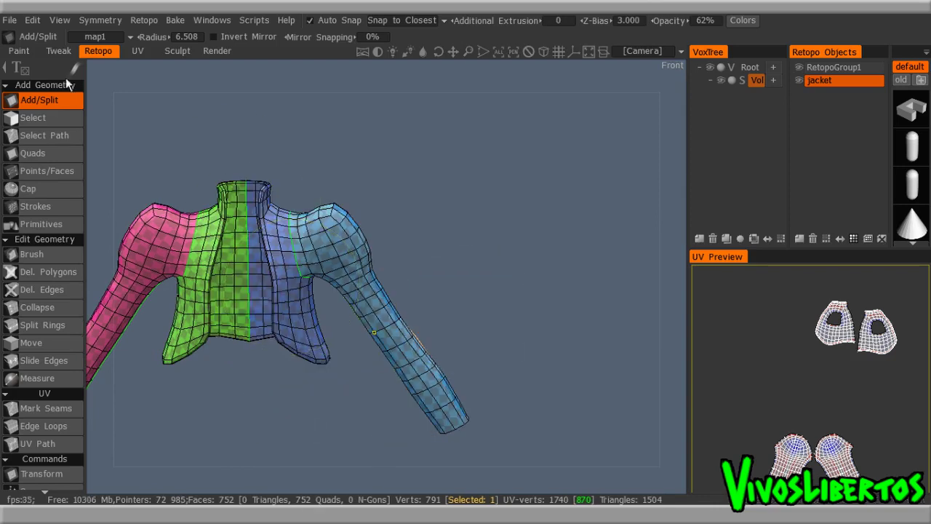
Step: Switch to the Paint room and preview the Normalmap layer in Standard Blend before restoring its Normal Map blending
left_click(19, 51)
left_click(591, 162)
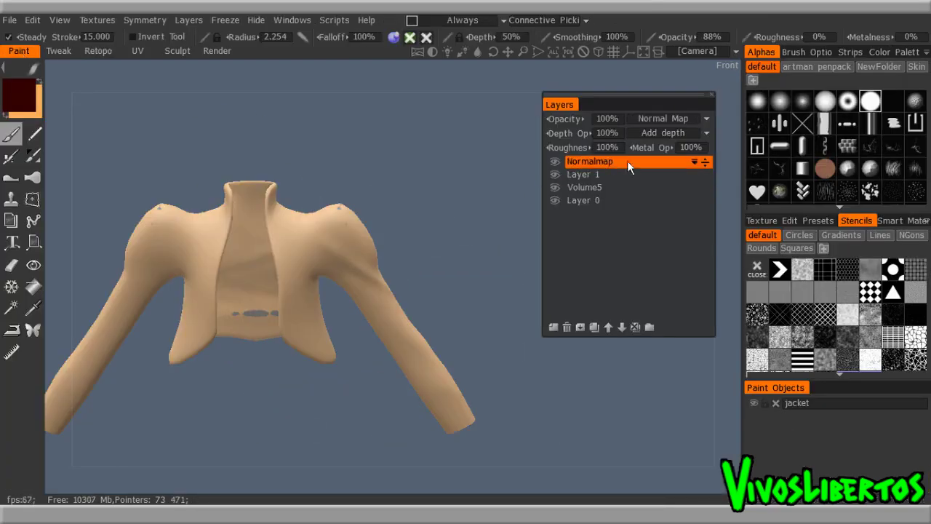
left_click(706, 119)
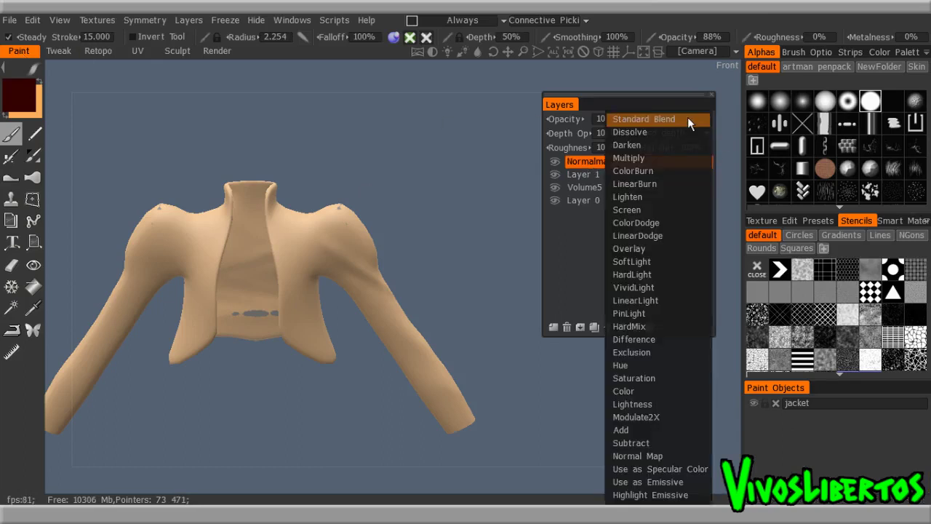
left_click(688, 117)
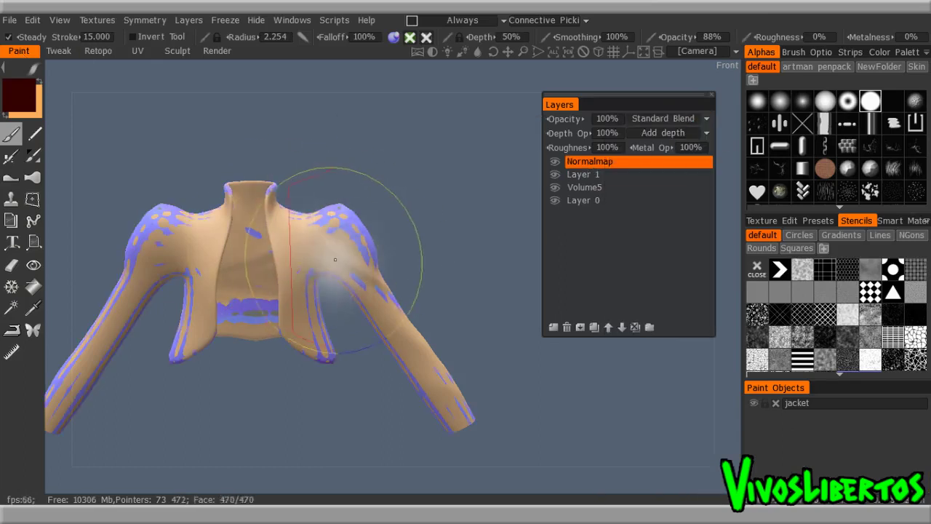
left_click(630, 161)
left_click(706, 121)
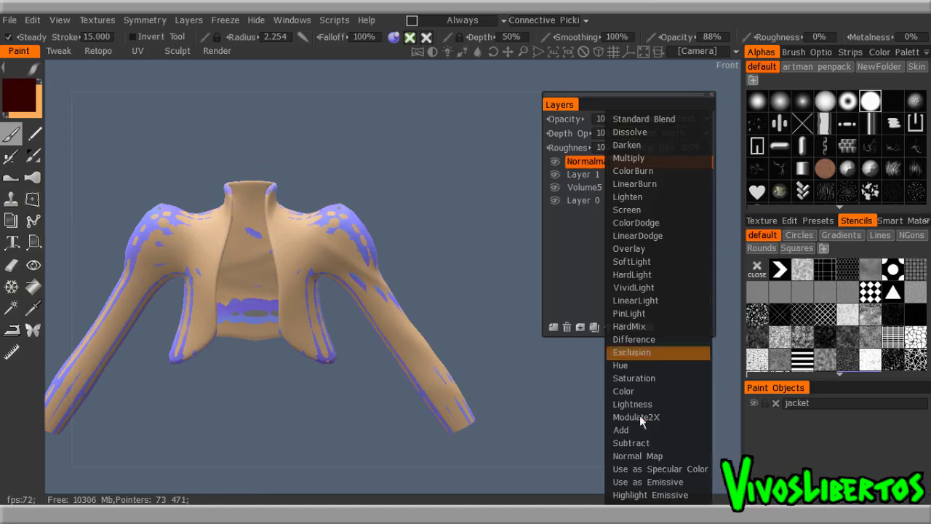
left_click(677, 456)
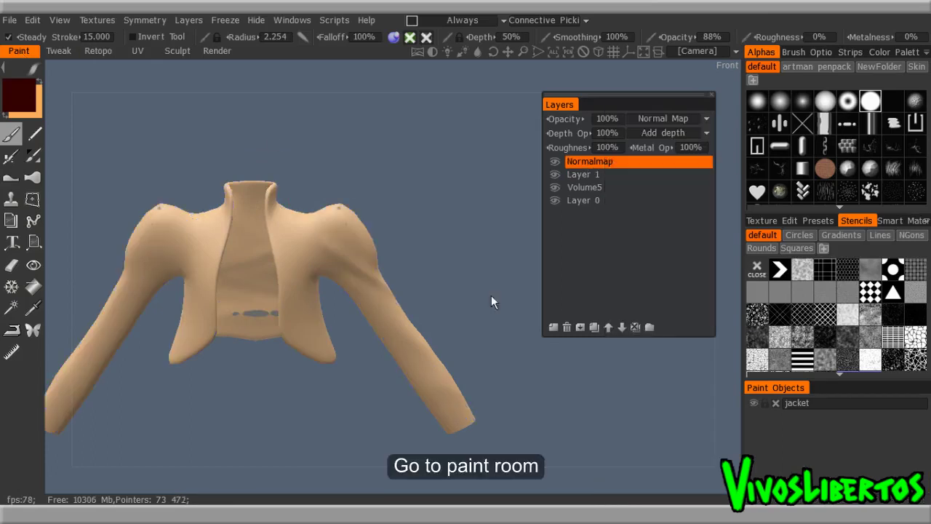
Step: Export the jacket's Normal Map (TS, Low-Poly Mesh) to the Desktop as a tga file named tester
left_click(106, 23)
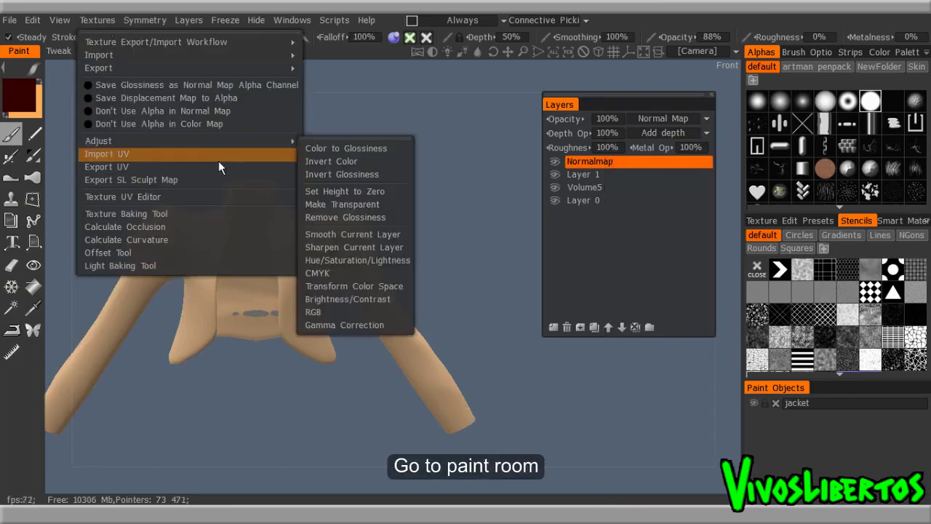
mouse_move(122, 66)
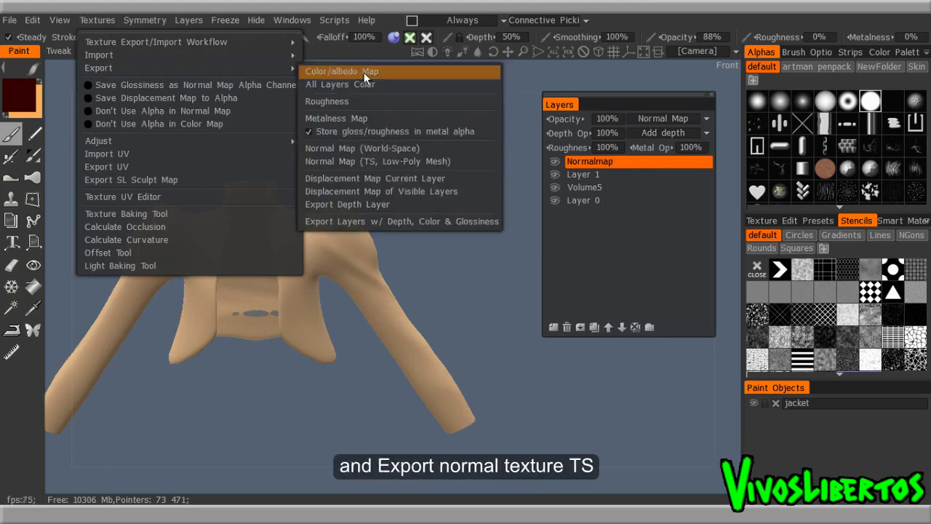
left_click(413, 164)
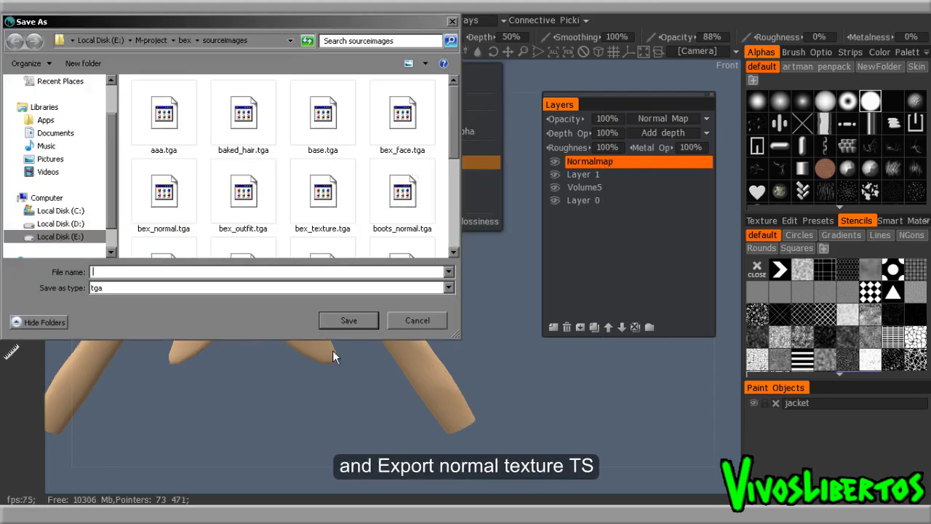
left_click_drag(114, 176, 112, 142)
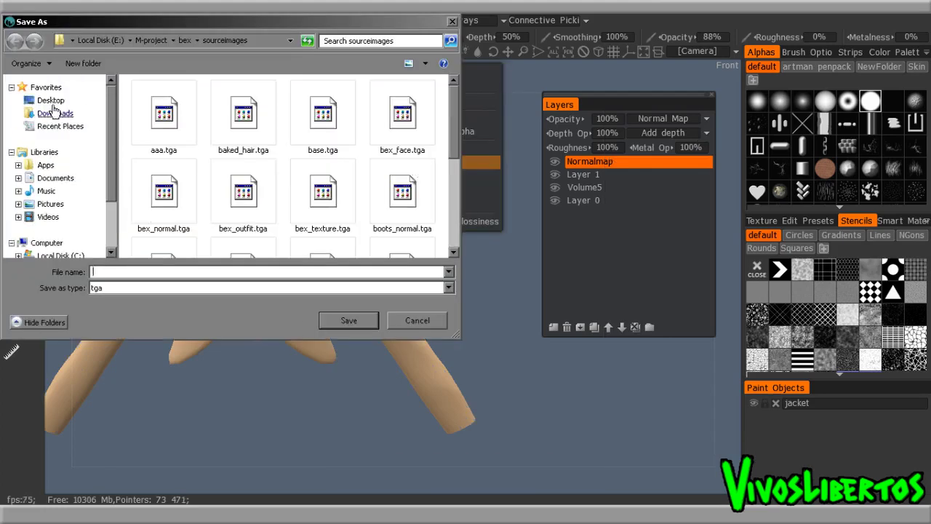
left_click(52, 102)
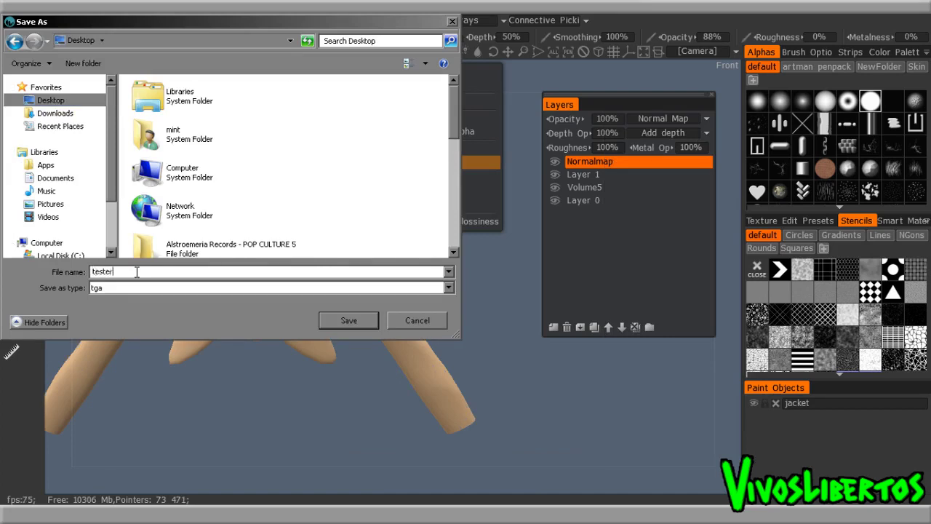
type("tester")
left_click(349, 321)
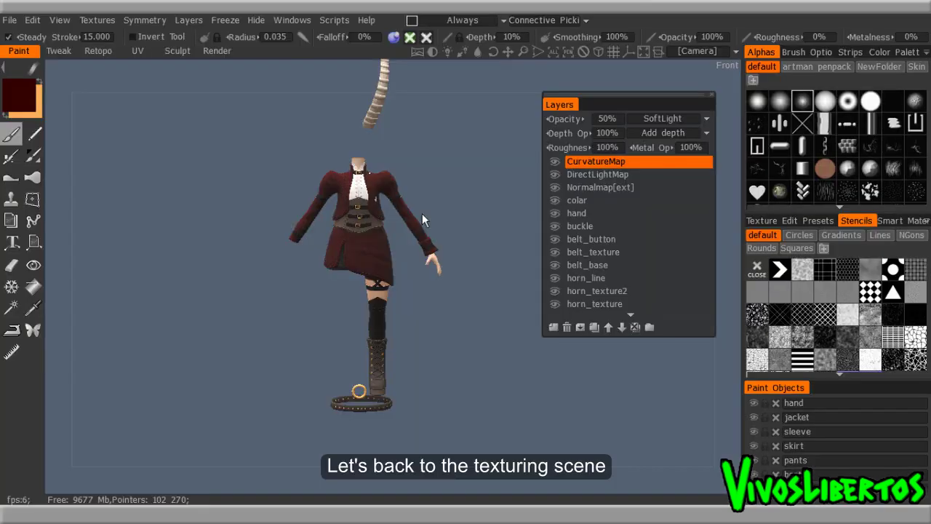
Step: In the full character's texturing scene, set the Normalmap[ext] layer to Standard Blend to display the baked normals
scroll(422, 213, "up", 5)
left_click(615, 186)
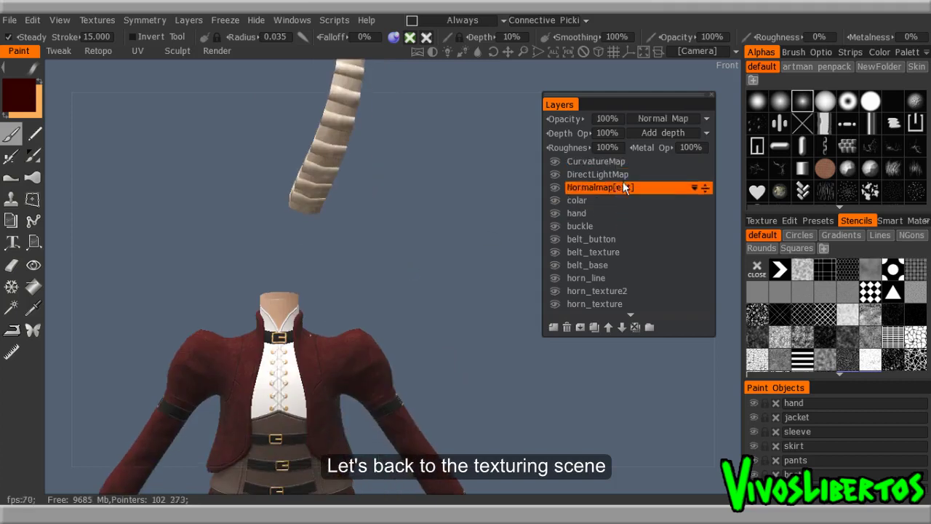
left_click(703, 118)
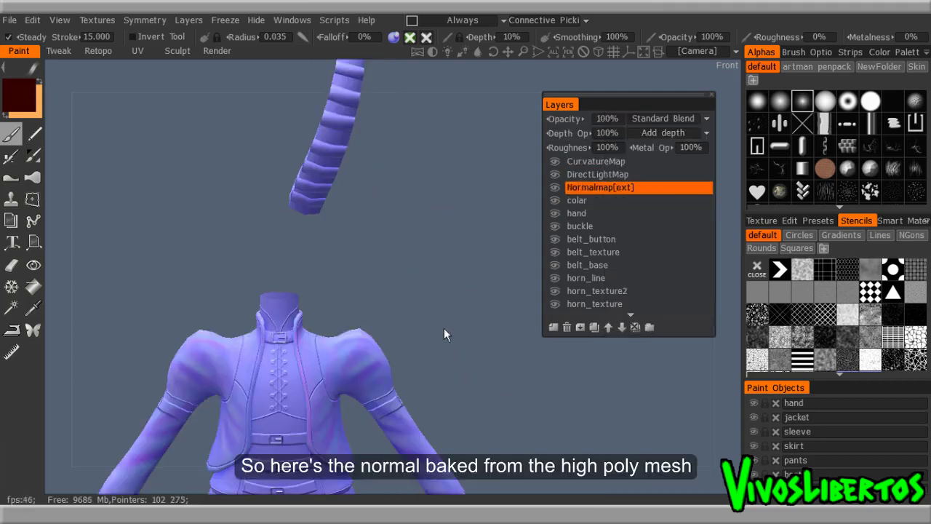
Step: Examine the baked normals on the jacket's front, back and sleeves where the folds meet the seam and strap details
scroll(452, 266, "up", 5)
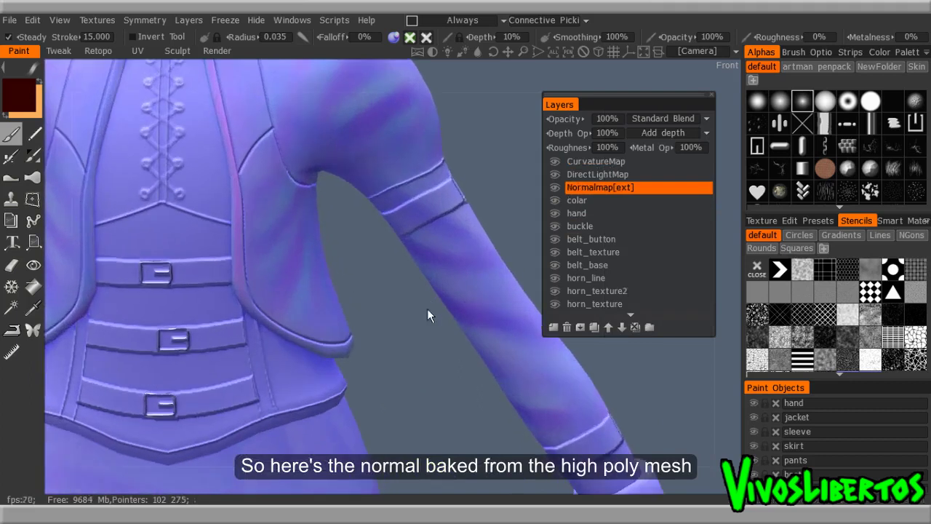
middle_click_drag(463, 161, 463, 272, "alt")
middle_click_drag(331, 451, 444, 318, "alt")
left_click_drag(444, 317, 363, 320, "alt")
left_click_drag(443, 300, 363, 308, "alt")
scroll(363, 308, "up", 2)
middle_click_drag(363, 299, 345, 333, "alt")
scroll(347, 329, "up", 2)
middle_click_drag(567, 358, 380, 335, "alt")
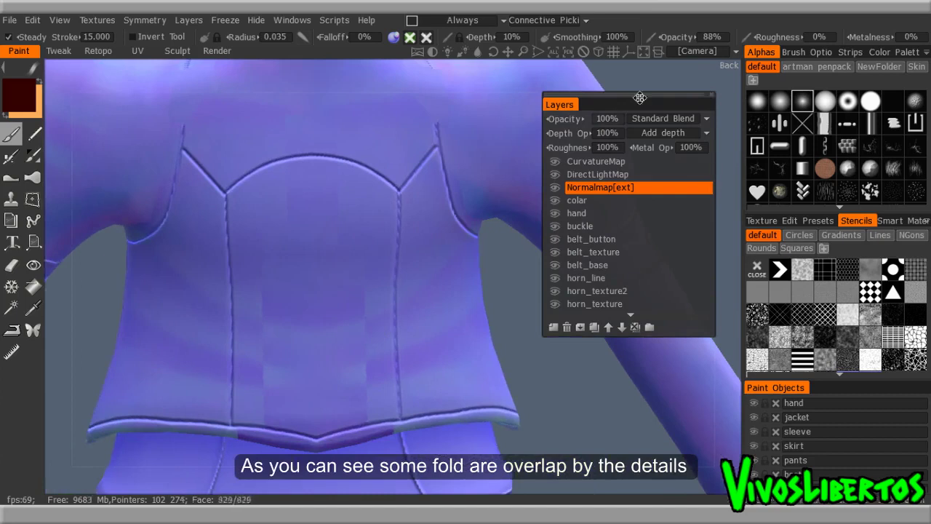
scroll(450, 267, "down", 3)
left_click_drag(414, 283, 430, 295, "alt")
middle_click_drag(291, 305, 401, 368, "alt")
scroll(388, 321, "up", 4)
scroll(354, 311, "down", 3)
left_click_drag(401, 368, 330, 320, "alt")
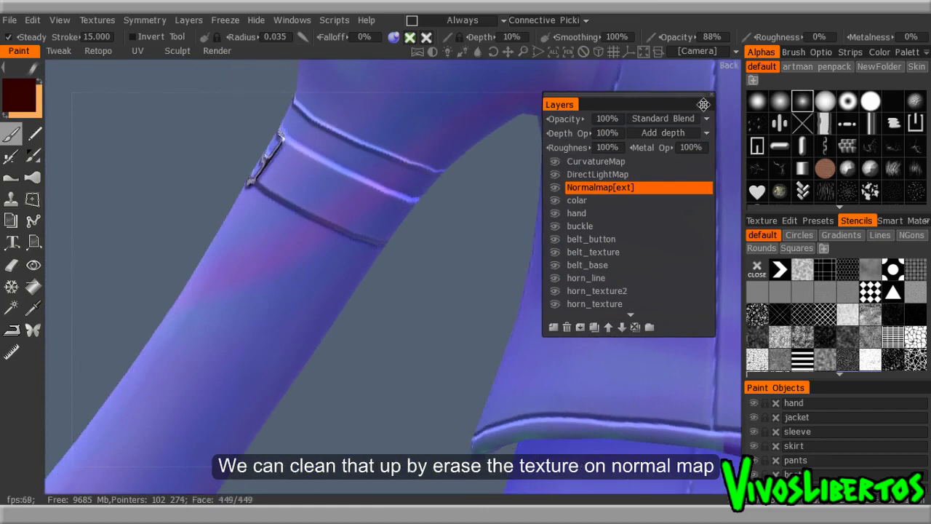
Step: Set the Normalmap[ext] layer back to Normal Map blending and erase the baked fold on the upper sleeve strap, affecting depth only
left_click(707, 120)
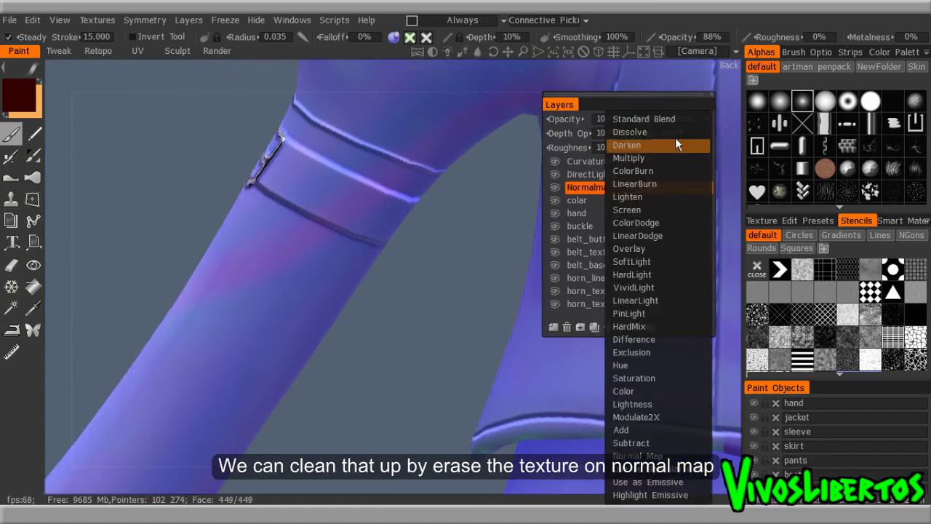
scroll(627, 156, "up", 5)
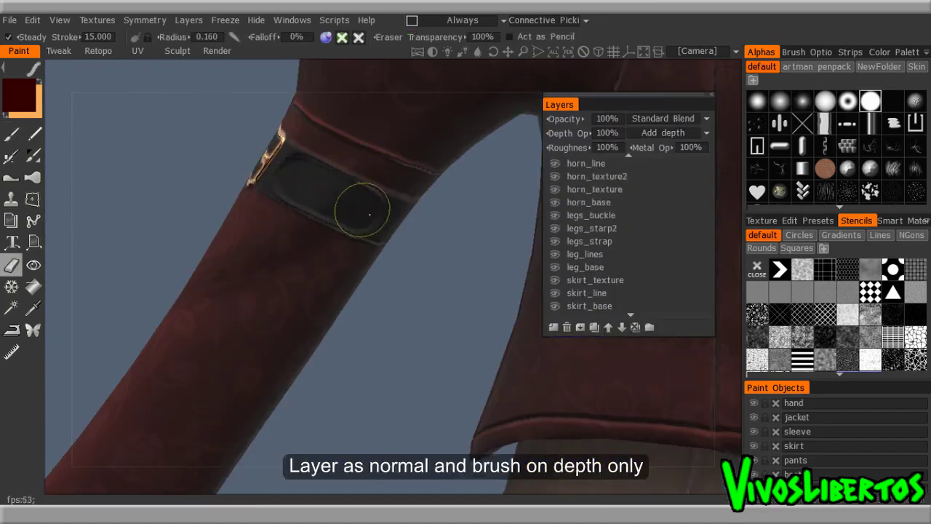
scroll(465, 270, "up", 5)
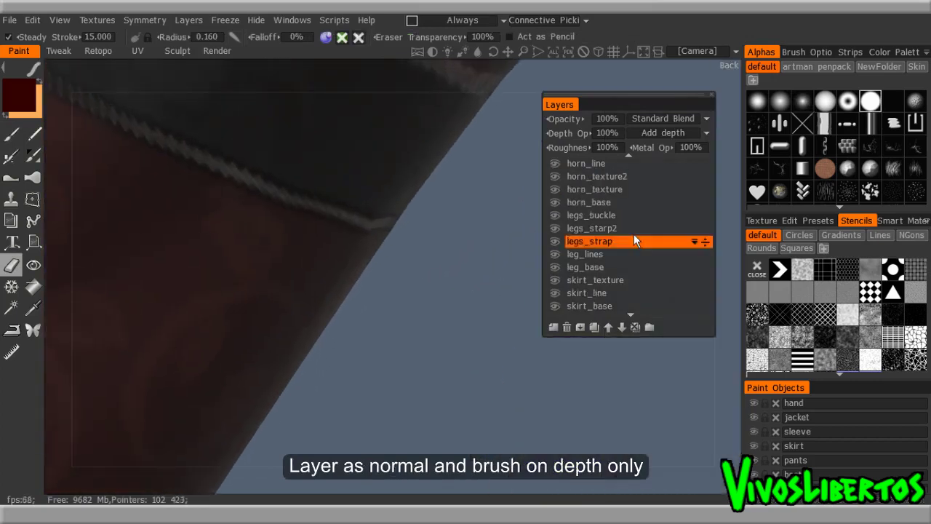
scroll(630, 235, "up", 4)
left_click(630, 189)
mouse_move(251, 88)
middle_mouse_down()
mouse_move(354, 150)
mouse_move(411, 272)
middle_mouse_up()
right_click_drag(412, 272, 385, 262)
mouse_move(393, 259)
left_mouse_down()
mouse_move(377, 262)
mouse_move(389, 274)
left_mouse_up()
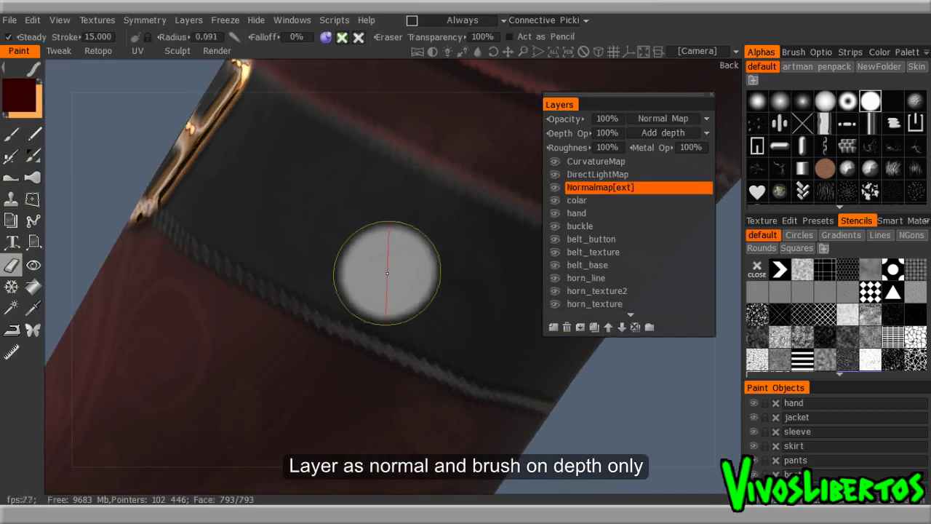
scroll(586, 414, "down", 4)
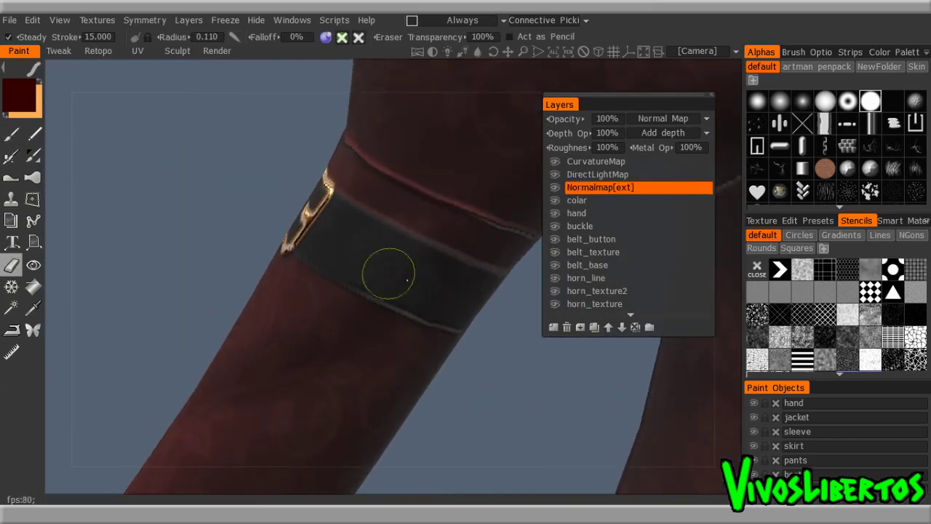
Step: Continue cleaning the sleeve strap around to the front of the arm and set the Normalmap[ext] layer to Standard Blend to check it
mouse_move(379, 293)
left_mouse_down("alt")
mouse_move(498, 322)
mouse_move(429, 310)
left_mouse_up("alt")
middle_click_drag(428, 309, 424, 297, "alt")
right_click_drag(424, 298, 324, 293, "alt")
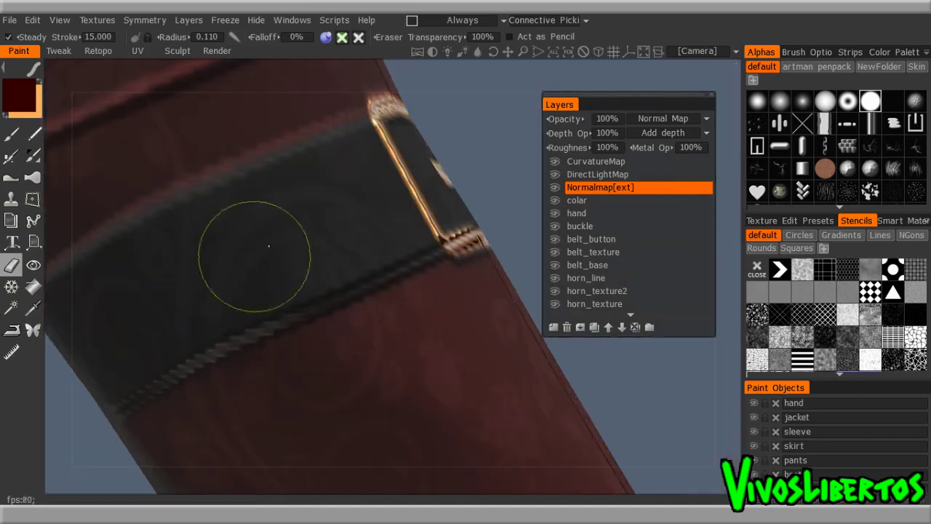
right_click_drag(258, 296, 323, 281, "alt")
left_click_drag(322, 281, 361, 286, "alt")
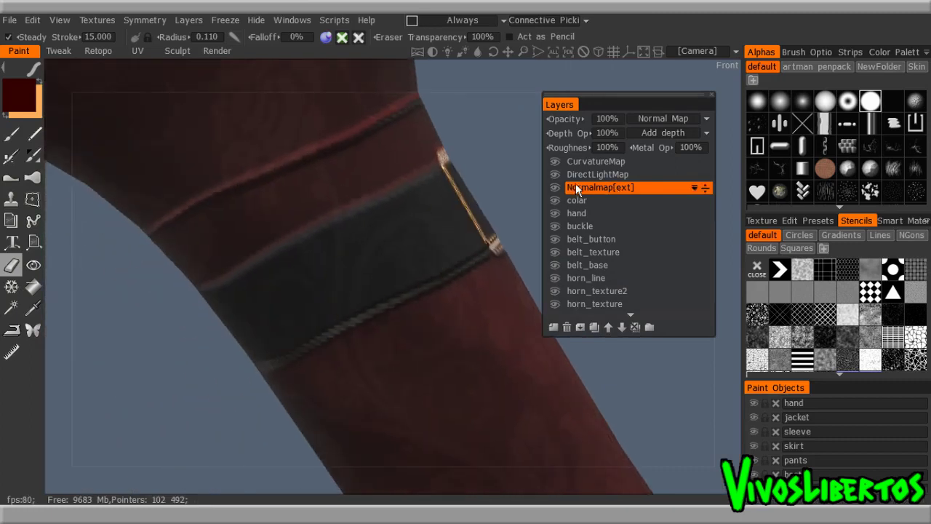
left_click(704, 121)
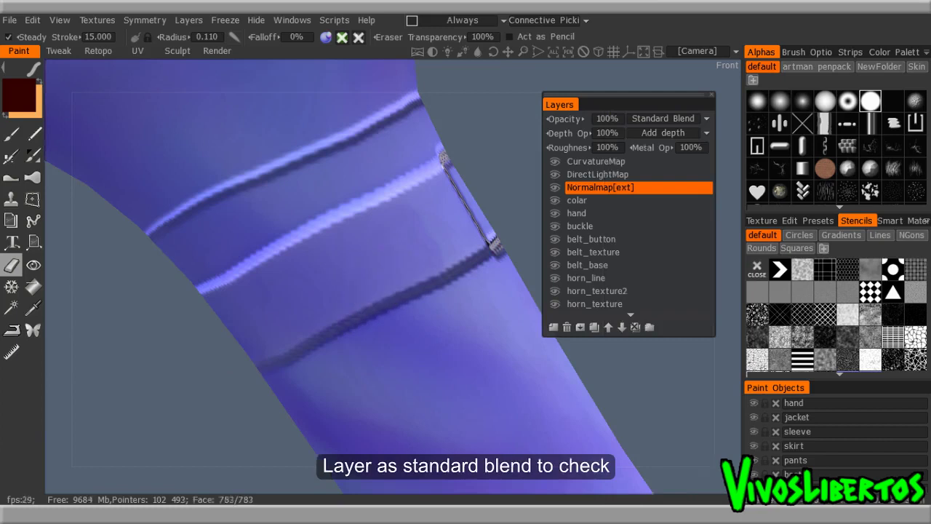
right_click_drag(392, 274, 428, 253, "alt")
left_click_drag(429, 254, 451, 251, "alt")
right_click_drag(450, 252, 423, 239, "alt")
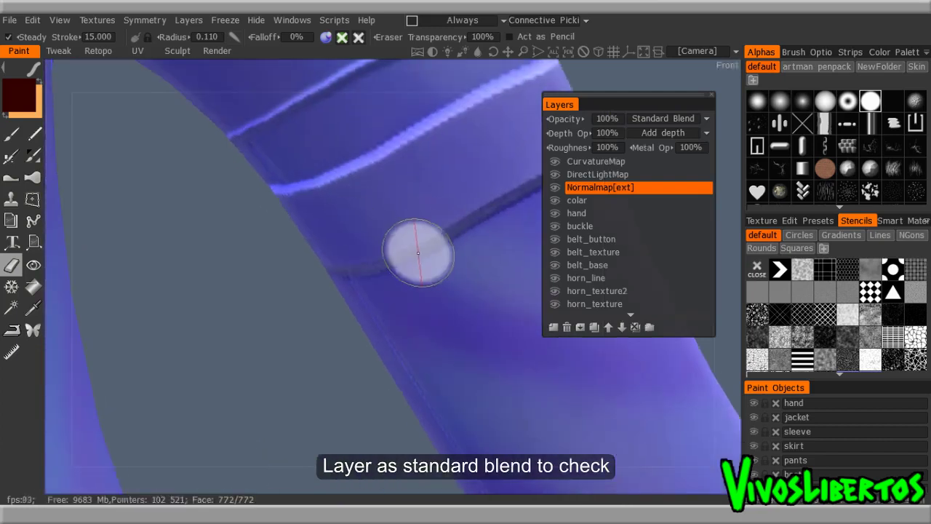
Step: Inspect the sleeve strap's normals around the arm, from the front to the back, in Standard Blend
mouse_move(357, 209)
right_mouse_down("alt")
mouse_move(405, 250)
mouse_move(416, 300)
right_mouse_up("alt")
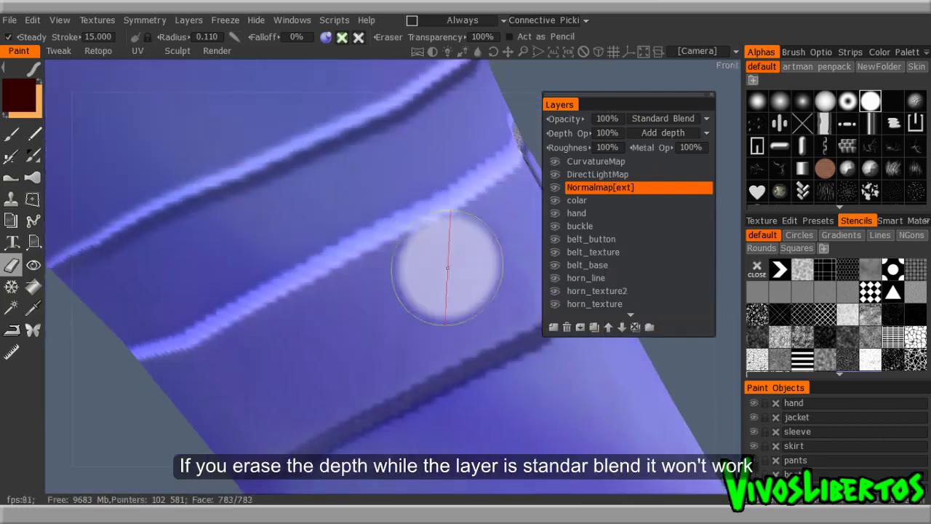
mouse_move(266, 380)
left_mouse_down("alt")
mouse_move(210, 314)
mouse_move(291, 309)
left_mouse_up("alt")
mouse_move(291, 309)
right_mouse_down("alt")
mouse_move(318, 283)
mouse_move(347, 277)
right_mouse_up("alt")
mouse_move(346, 277)
left_mouse_down("alt")
mouse_move(332, 281)
mouse_move(353, 275)
left_mouse_up("alt")
right_click_drag(378, 266, 373, 210, "alt")
left_click_drag(373, 211, 380, 261, "alt")
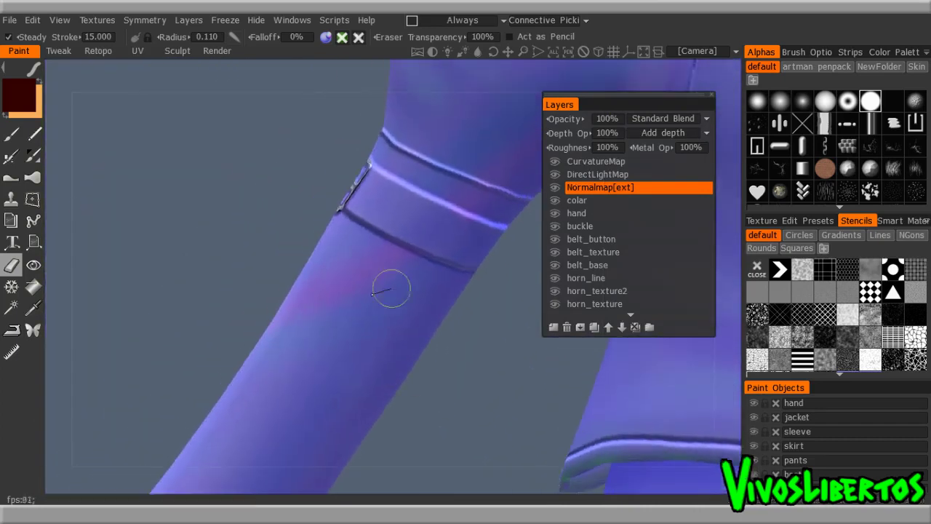
right_click_drag(380, 262, 408, 296, "alt")
right_click_drag(441, 252, 473, 224, "alt")
middle_click_drag(472, 224, 437, 258, "alt")
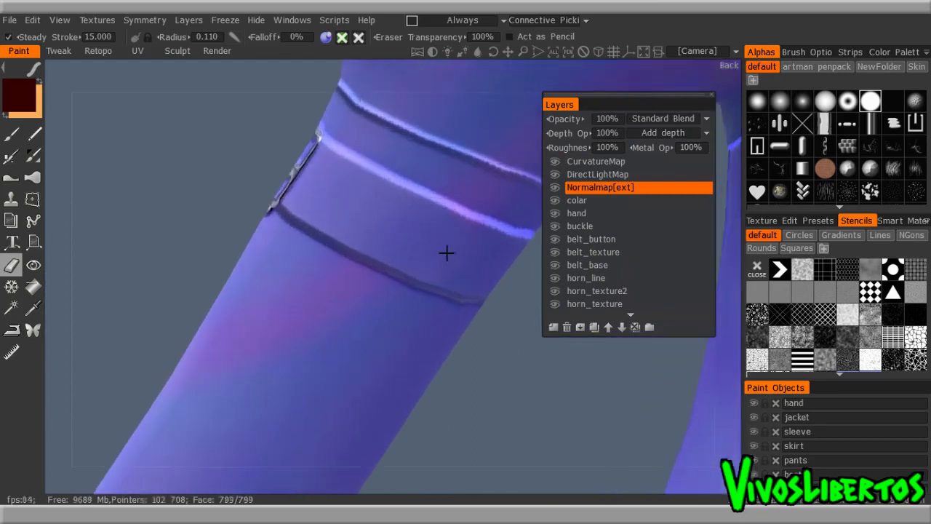
right_click_drag(464, 256, 473, 257, "alt")
middle_click_drag(458, 245, 378, 274, "alt")
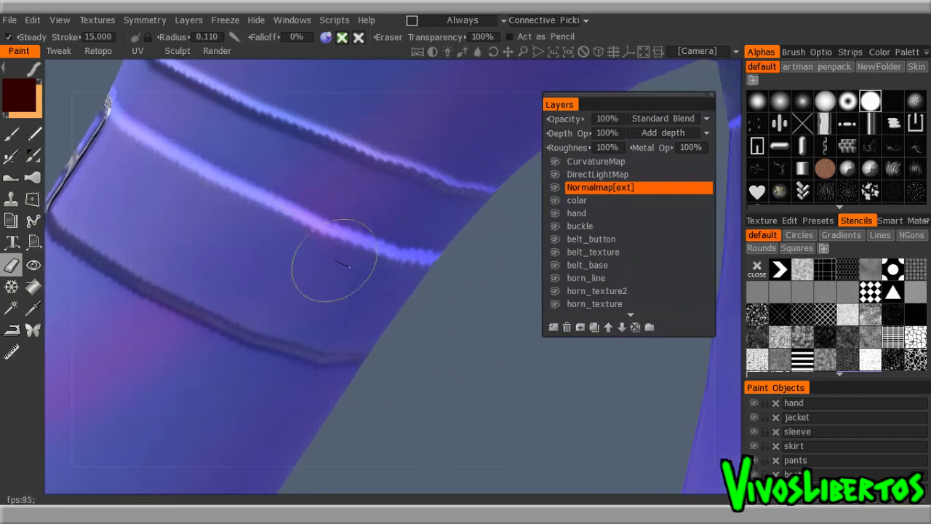
Step: Try erasing on the sleeve strap with the eraser's color channel enabled in Standard Blend, and undo the stroke
left_click(342, 37)
mouse_move(284, 276)
left_mouse_down()
mouse_move(171, 210)
mouse_move(268, 264)
left_mouse_up()
key("ctrl+z")
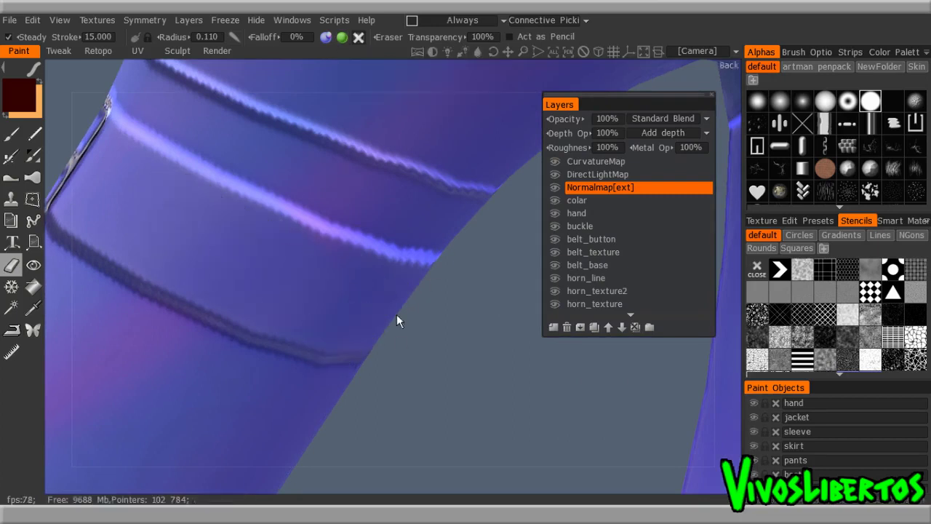
left_click_drag(399, 337, 440, 322)
right_click_drag(440, 322, 435, 269)
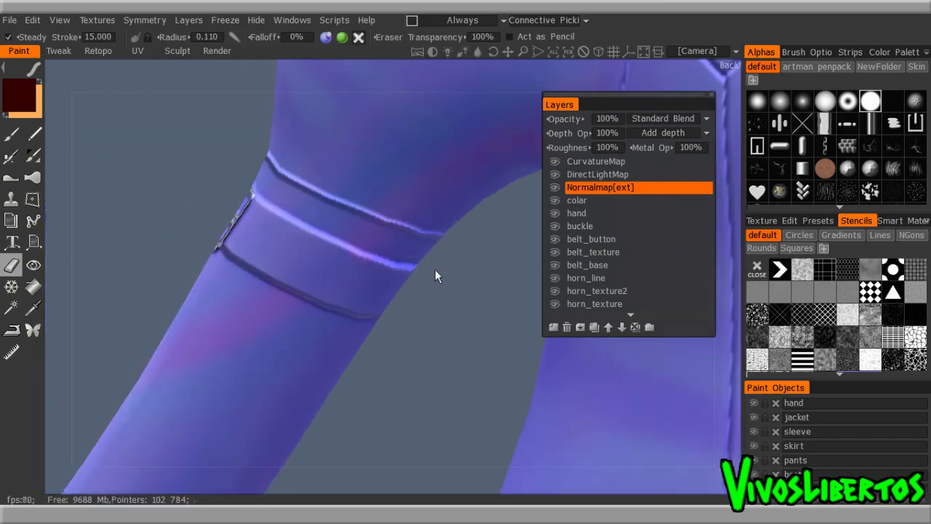
Step: Try erasing on the sleeve below the strap, undo it, and retry with the eraser limited to depth only
left_click(705, 120)
middle_click_drag(360, 368, 387, 331)
right_click_drag(389, 330, 385, 350)
middle_click_drag(386, 350, 407, 318)
left_click_drag(235, 209, 259, 292)
key("ctrl+z")
left_click(341, 37)
mouse_move(254, 218)
left_mouse_down()
mouse_move(204, 205)
mouse_move(271, 294)
left_mouse_up()
left_click_drag(257, 194, 267, 304)
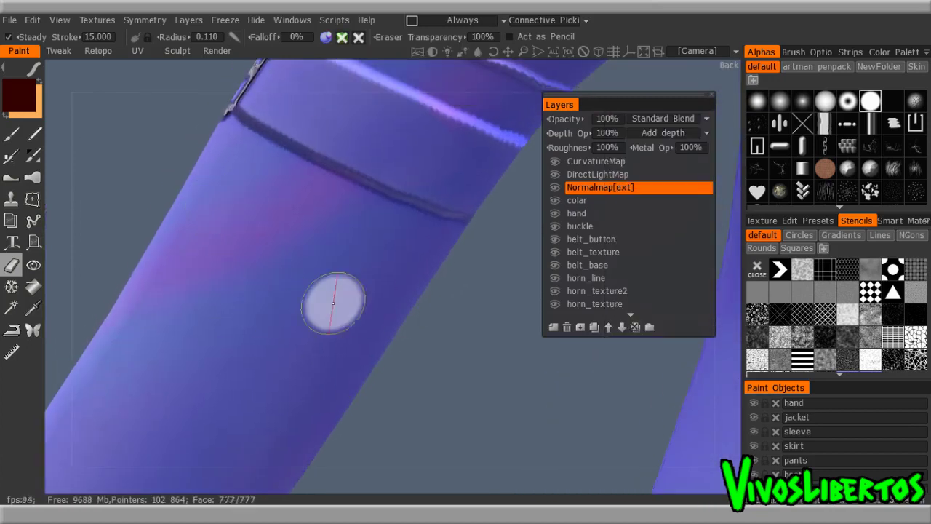
Step: With the layer in Normal Map blending, erase an X mark on the sleeve below the strap, and return it to Standard Blend
left_click(705, 117)
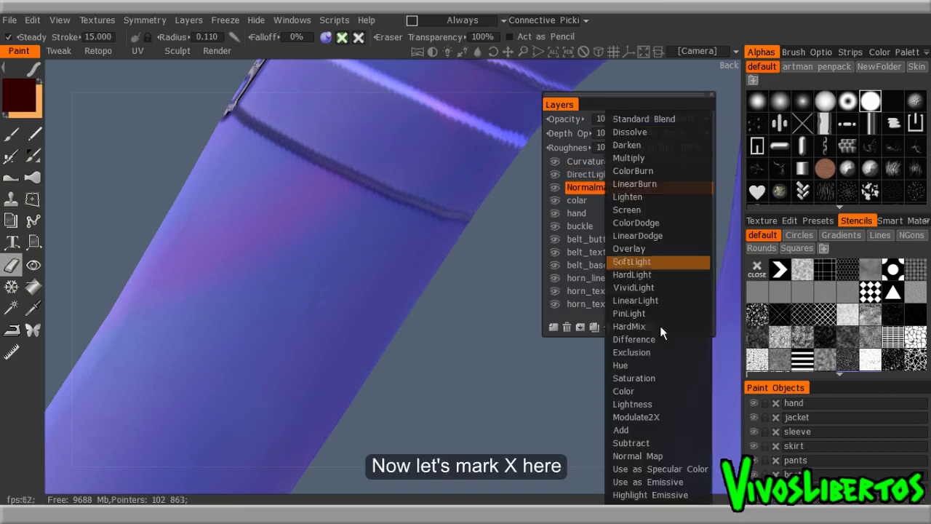
mouse_move(326, 277)
left_mouse_down("alt")
mouse_move(322, 286)
mouse_move(321, 269)
left_mouse_up("alt")
middle_click_drag(321, 269, 357, 294, "alt")
mouse_move(269, 237)
left_mouse_down()
mouse_move(266, 266)
mouse_move(331, 313)
left_mouse_up()
left_click_drag(309, 225, 246, 363)
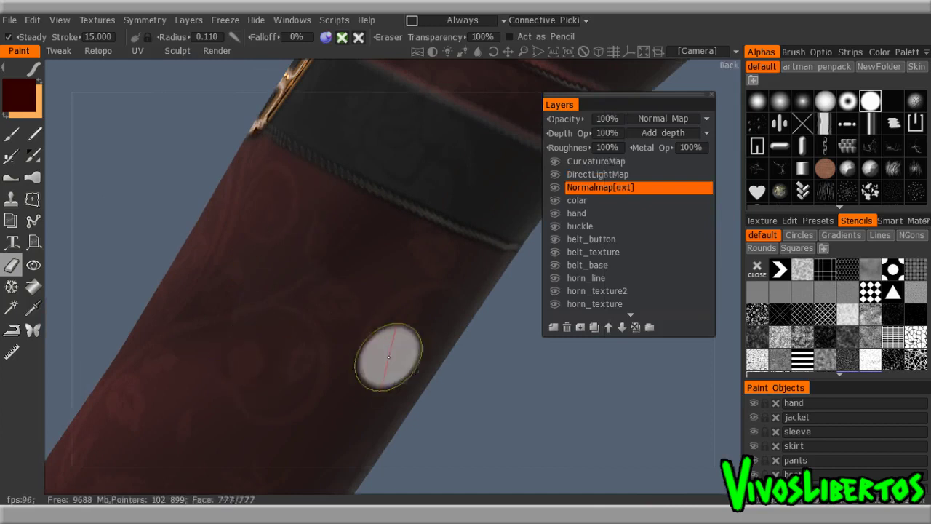
left_click(703, 119)
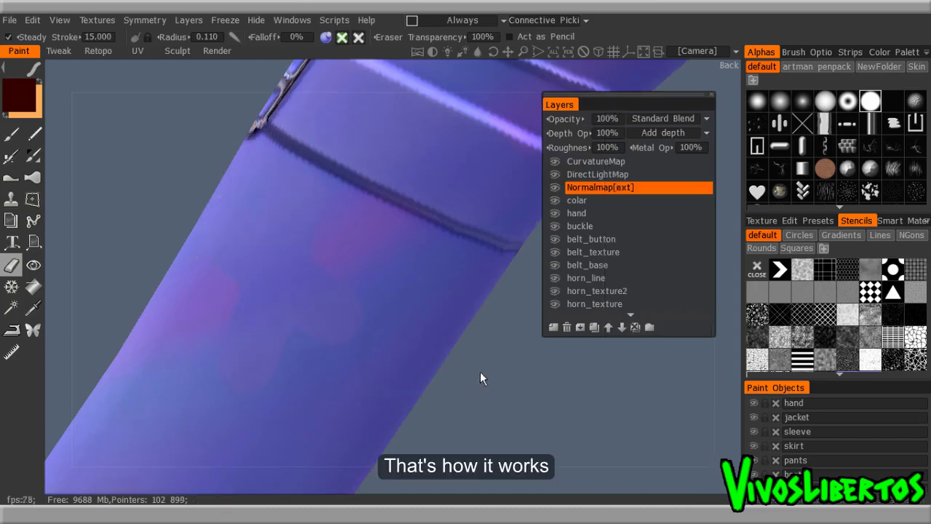
scroll(483, 372, "down", 10)
left_click_drag(520, 328, 461, 334)
mouse_move(461, 335)
middle_mouse_down()
mouse_move(464, 282)
mouse_move(467, 332)
middle_mouse_up()
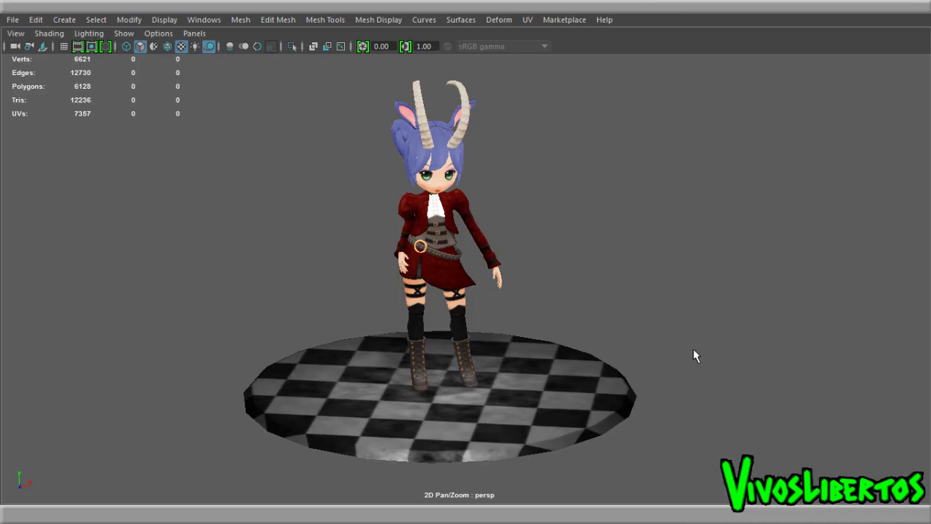
Step: Switch to Maya and inspect the finished textured ibex girl from all sides, up close and at full length
right_click_drag(696, 356, 726, 374, "alt")
left_click_drag(726, 375, 426, 376, "alt")
right_click_drag(426, 375, 624, 54, "alt")
left_click_drag(633, 196, 671, 241, "alt")
right_click_drag(696, 318, 691, 149, "alt")
left_click_drag(661, 226, 487, 246, "alt")
left_click_drag(723, 247, 546, 227, "alt")
left_click_drag(728, 227, 582, 255, "alt")
right_click_drag(582, 255, 669, 182, "alt")
left_click_drag(668, 189, 742, 225, "alt")
right_click_drag(723, 229, 722, 267, "alt")
middle_click_drag(747, 271, 747, 269, "alt")
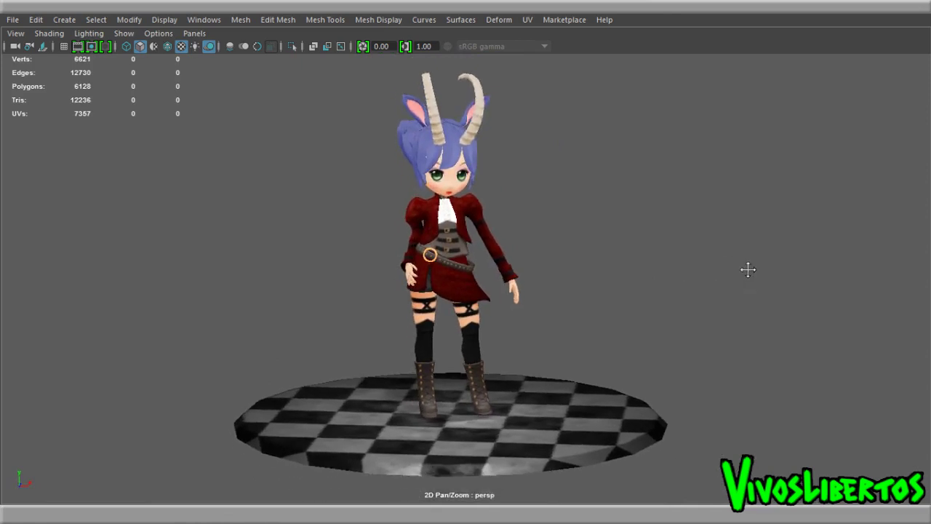
left_click_drag(872, 278, 215, 272, "alt")
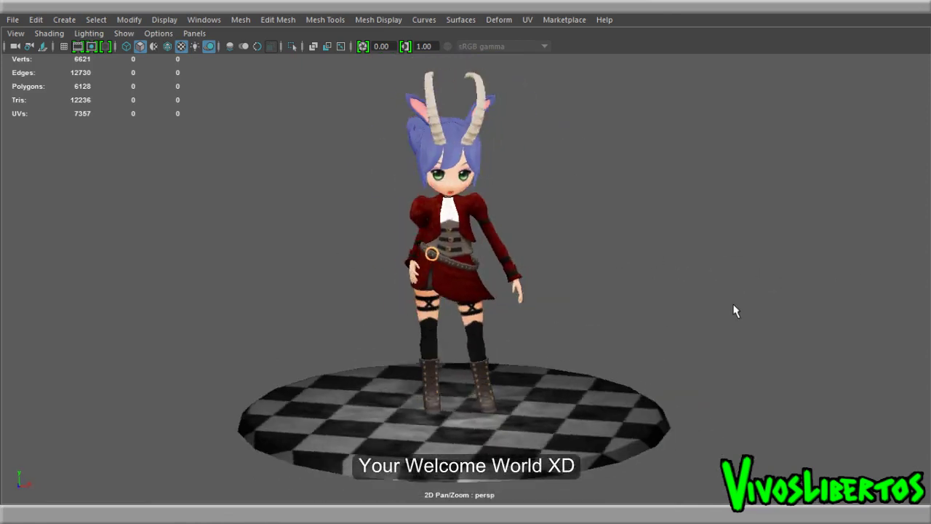